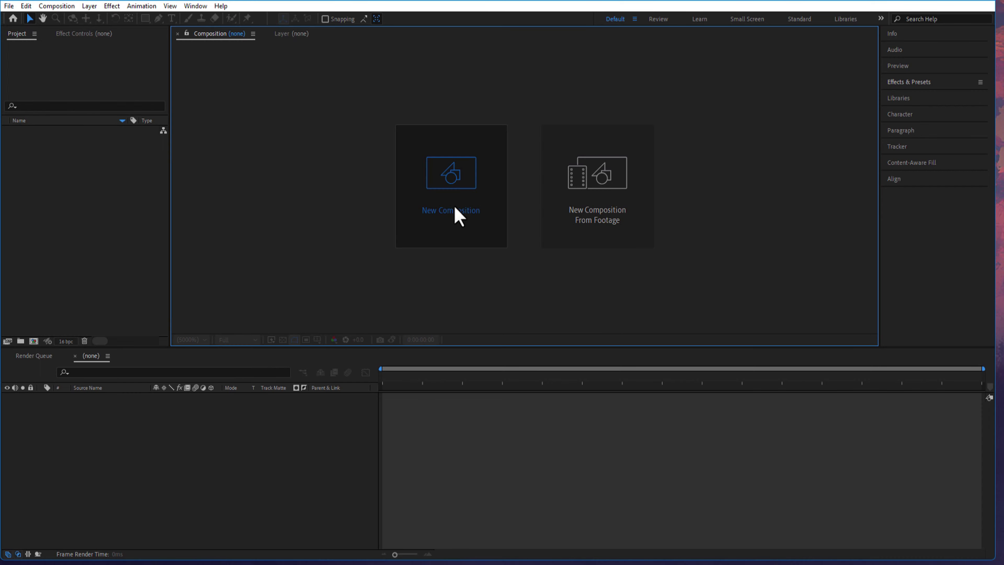
Create a 1920x1080, 29.97 fps composition named "text" with a 10-second duration
click(455, 216)
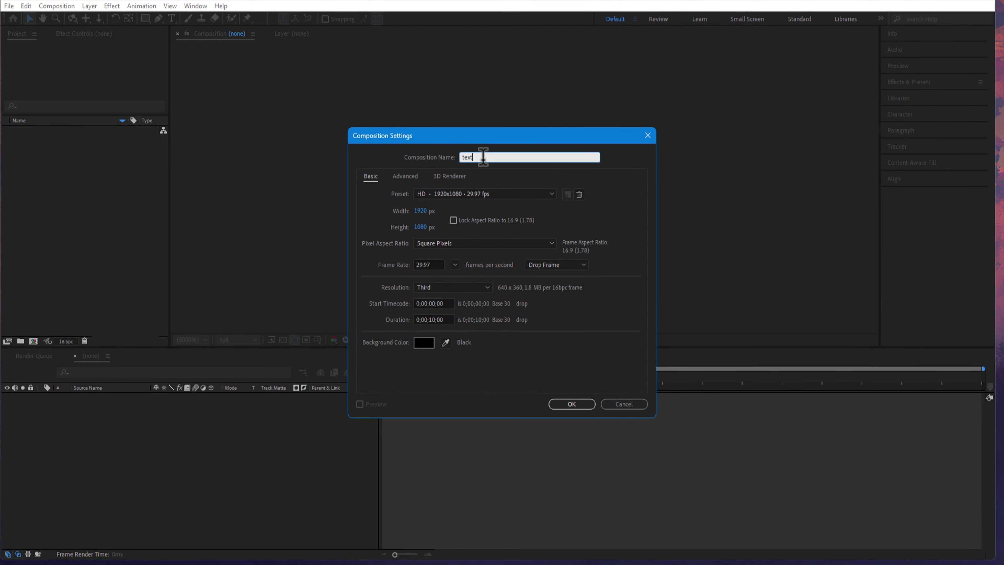
click(572, 404)
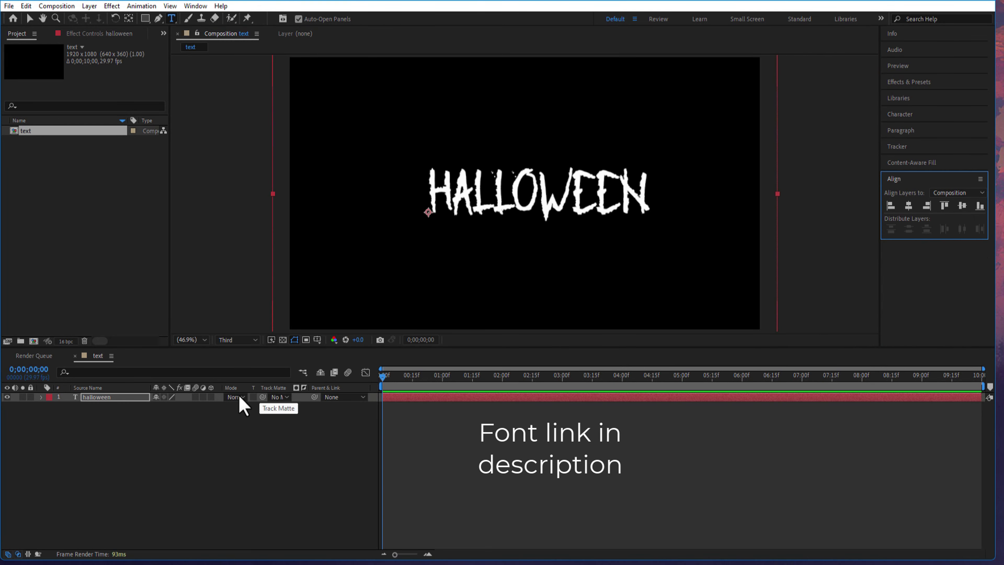
Add an Opacity text animator to the halloween layer and keyframe its opacity at 0% at the start of the timeline
click(40, 398)
click(216, 406)
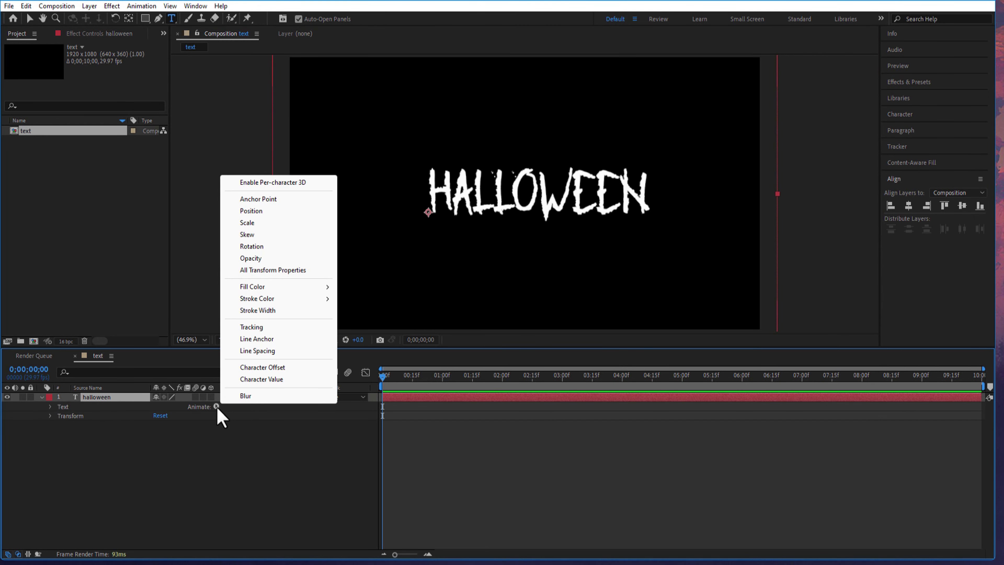
click(259, 259)
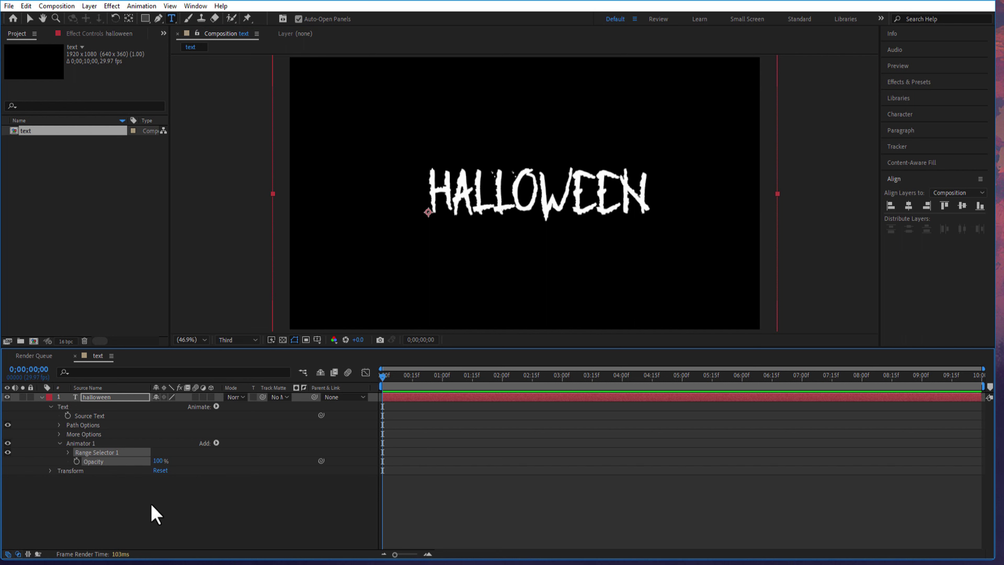
click(77, 461)
drag(162, 463, 79, 465)
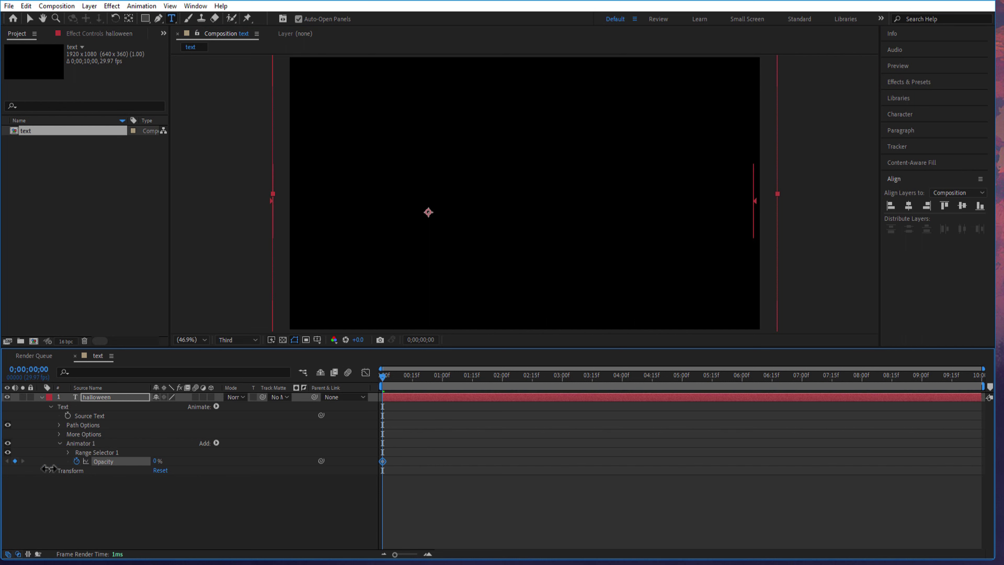
Keyframe the Range Selector offset from 0% at 0 s to a value at 3 s that reveals the whole word, then preview it
click(69, 453)
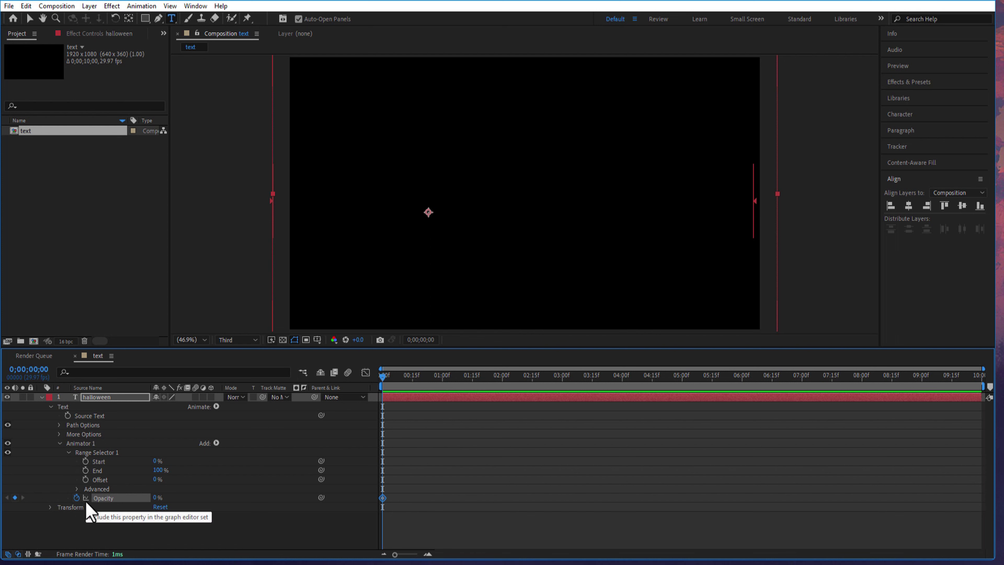
click(86, 479)
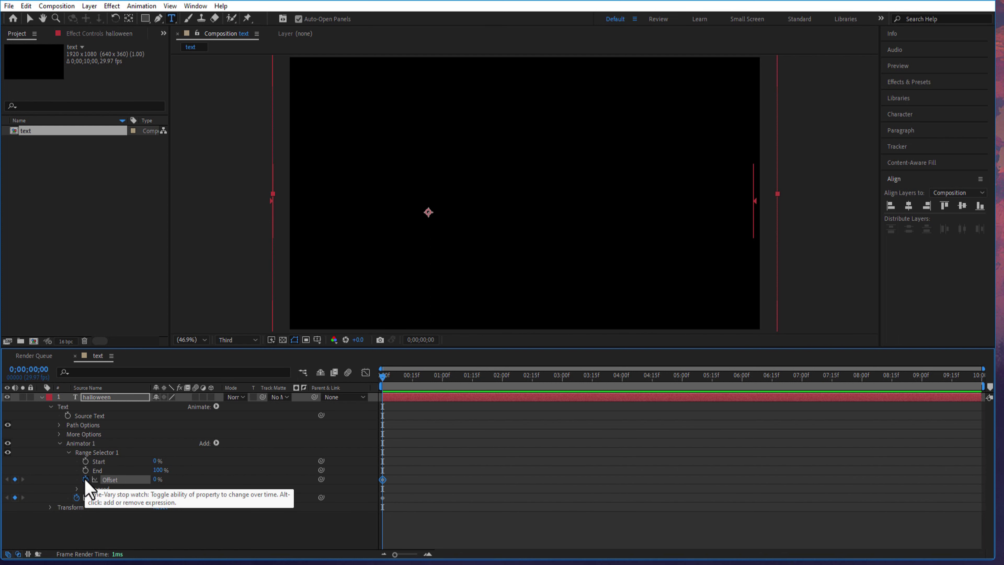
drag(389, 382, 565, 413)
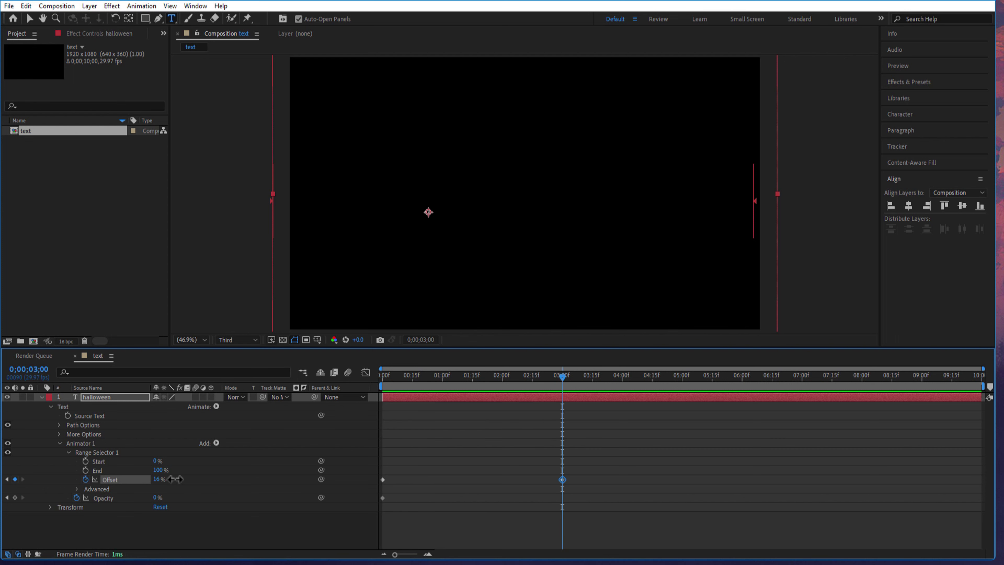
drag(174, 479, 253, 479)
key(space)
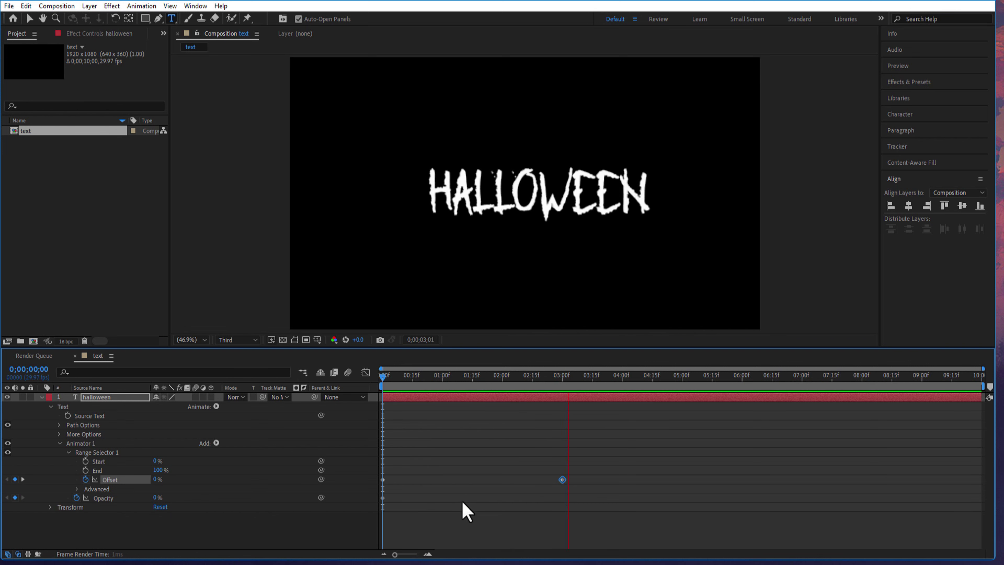
click(503, 378)
click(41, 397)
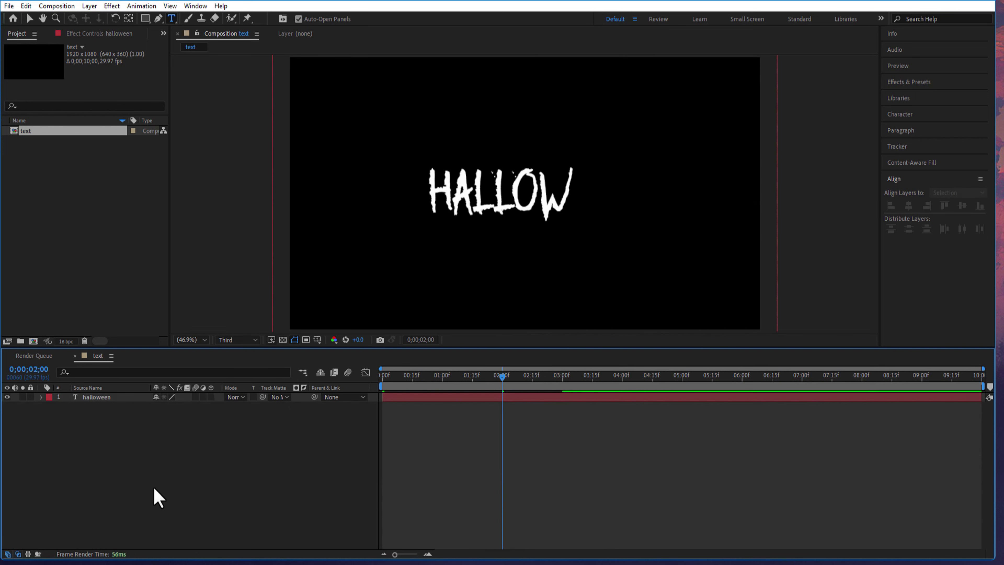
Nest the text composition in a new composition and rename that one "text animation"
click(33, 150)
drag(28, 136, 34, 342)
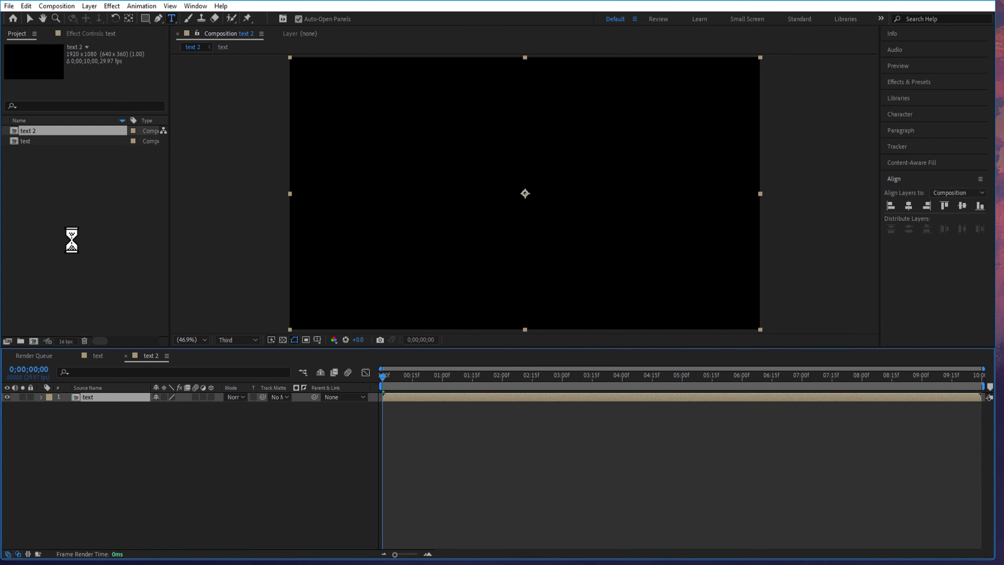
right_click(32, 132)
click(73, 305)
text(text)
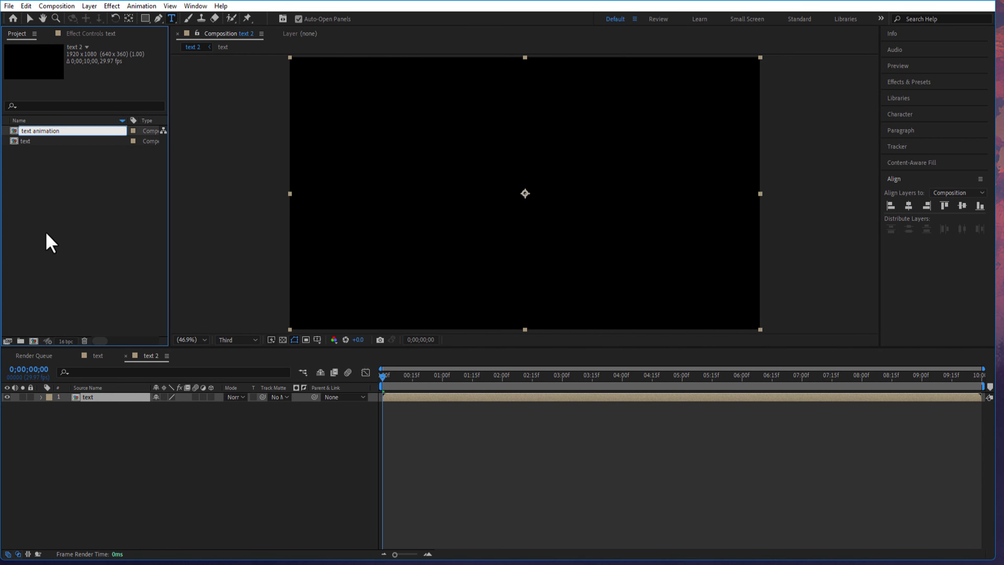
text( animation)
key(Return)
Create a black 1920x1080 solid named "background" and place it below the text layer
click(95, 527)
right_click(112, 473)
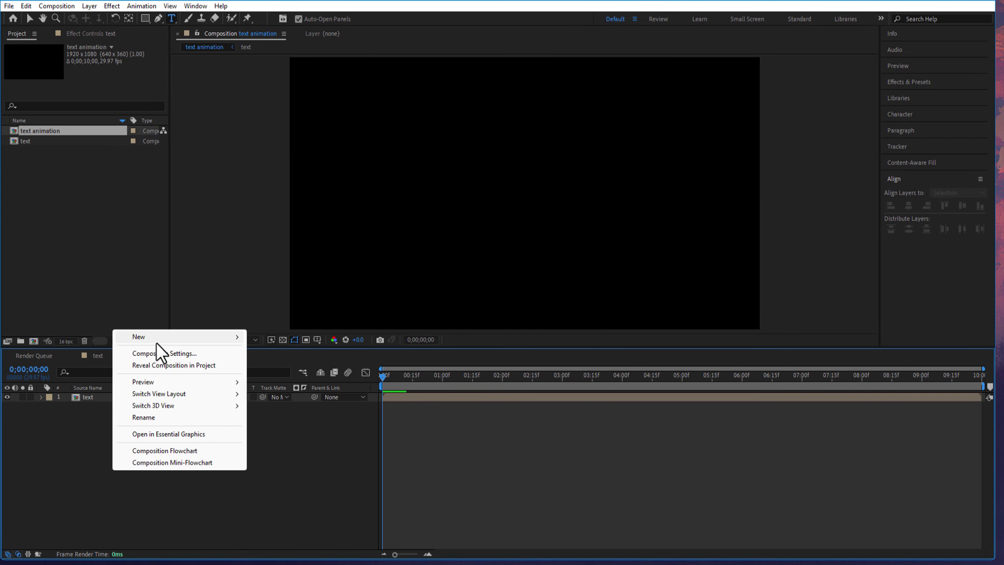
mouse_move(166, 336)
click(285, 365)
text(backgr)
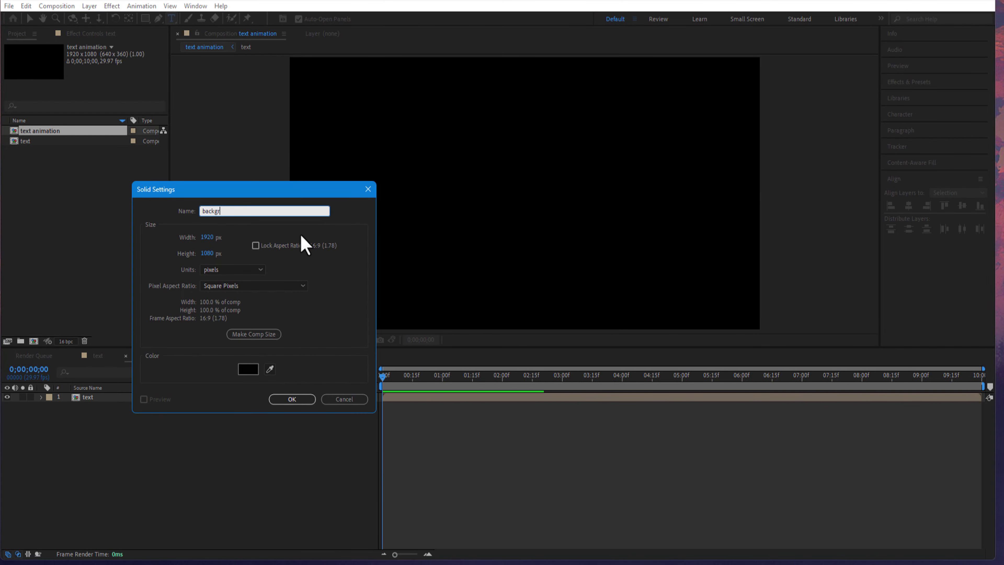
text(ound)
click(292, 398)
drag(119, 396, 119, 421)
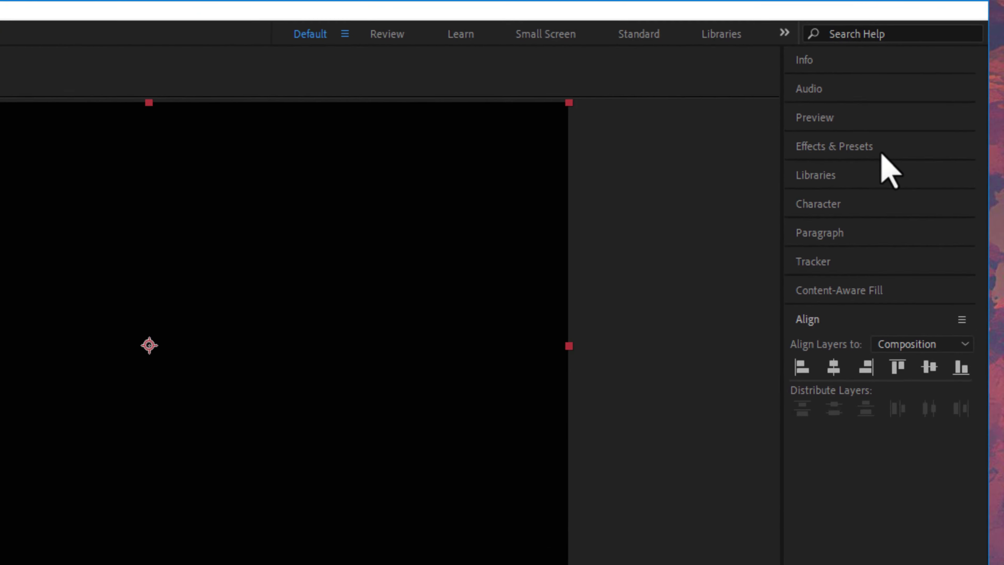
Find the Fill effect, apply it to the background layer and keep its colour red
click(925, 84)
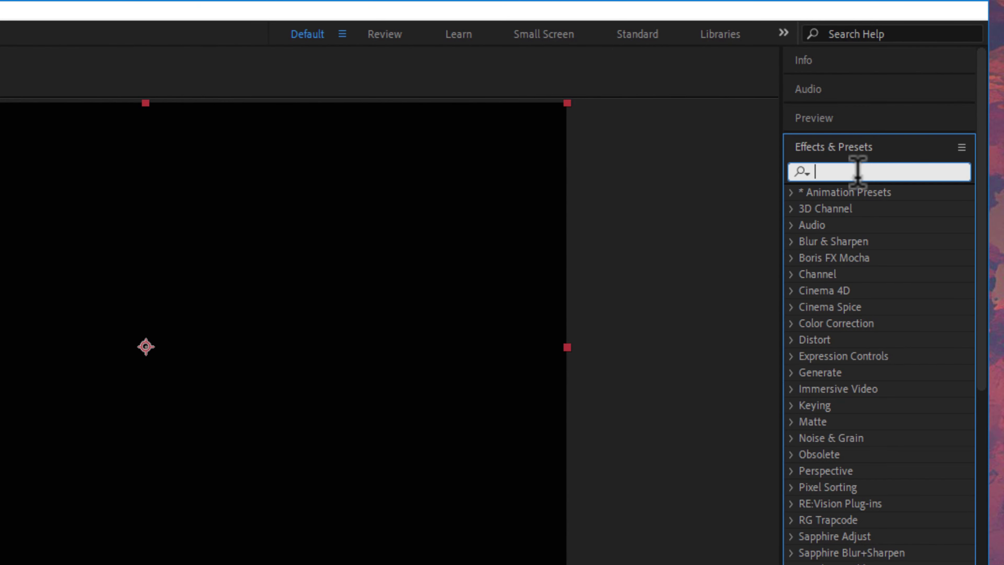
click(923, 95)
text(fill)
click(855, 310)
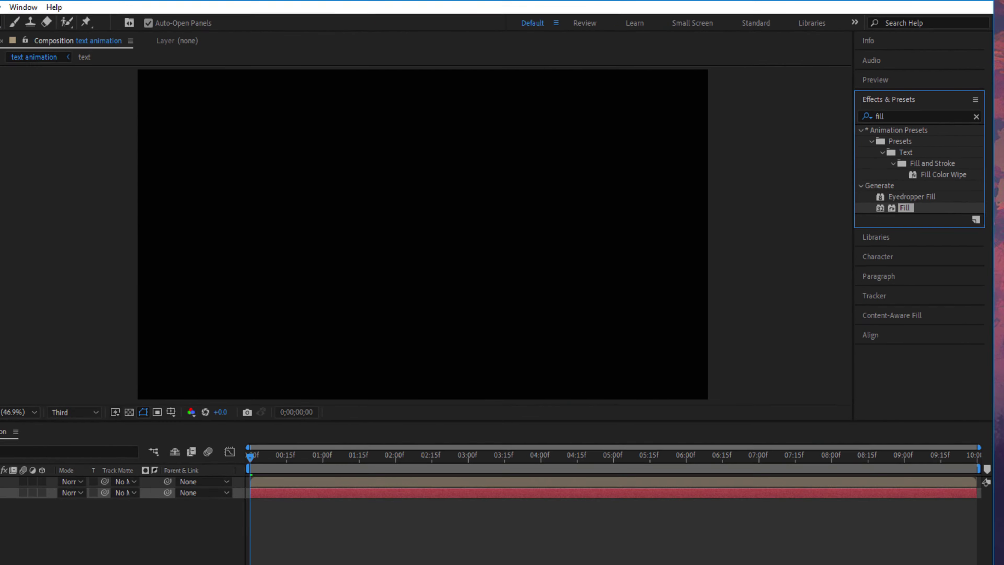
drag(905, 208, 101, 410)
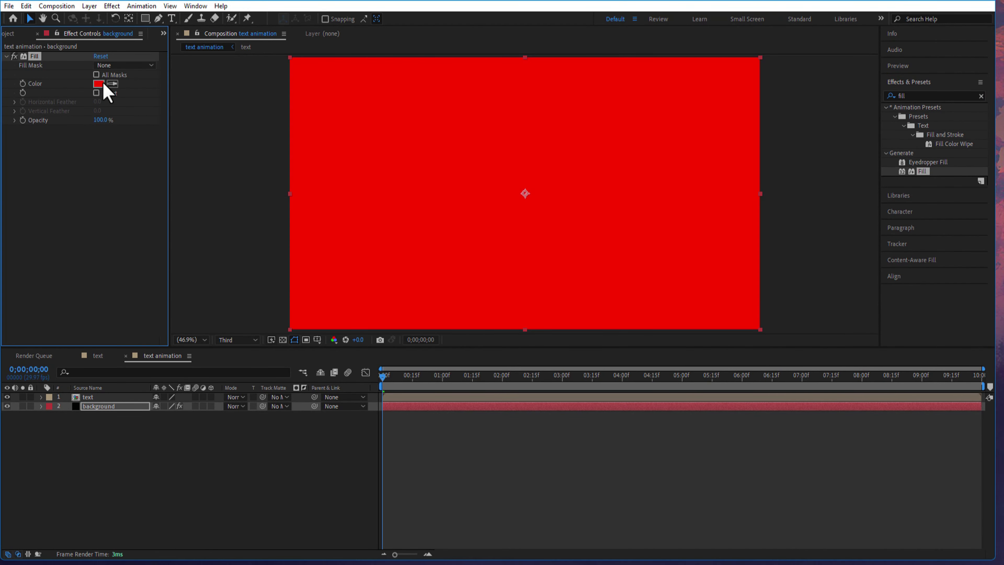
click(104, 84)
click(919, 227)
Create a black 1920x1080 solid named "turbulent noise" above the background and set its blending mode to Overlay
right_click(121, 442)
mouse_move(164, 298)
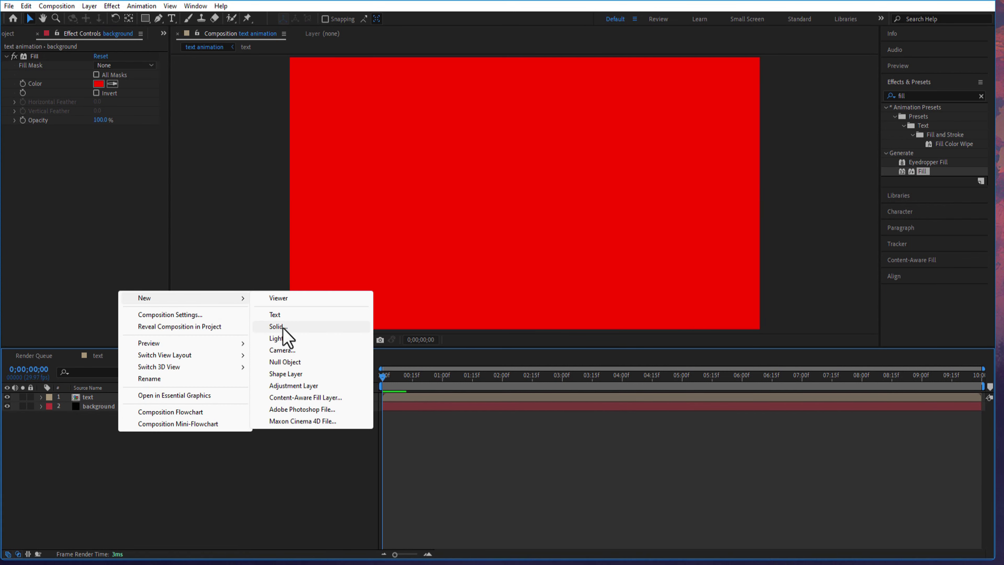
click(283, 328)
text(turbulent noise)
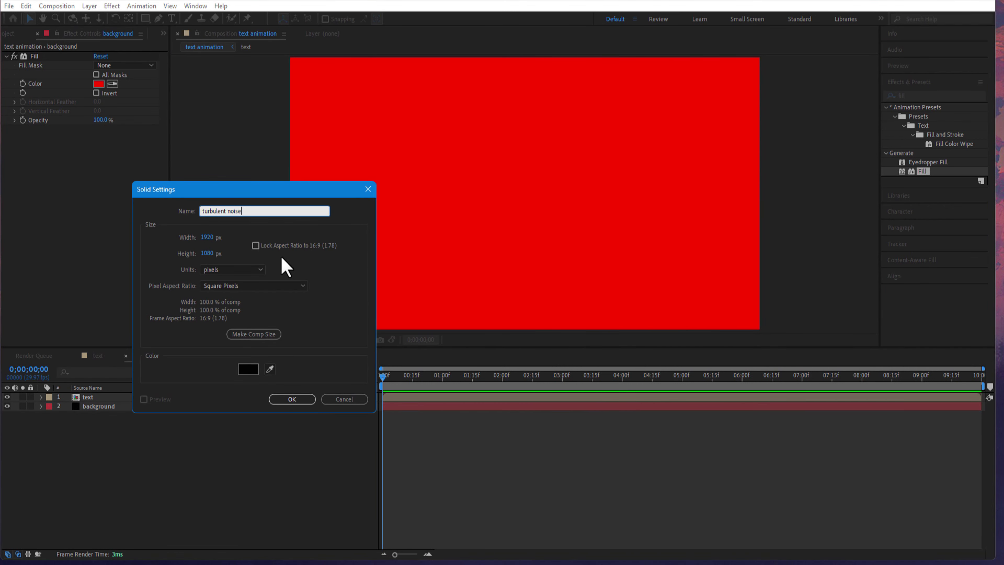
click(295, 399)
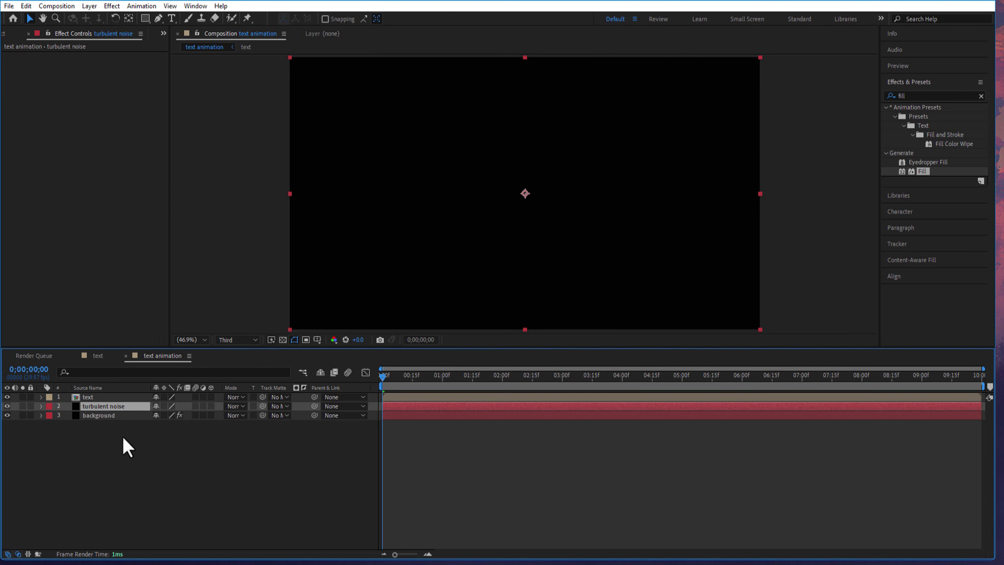
click(240, 405)
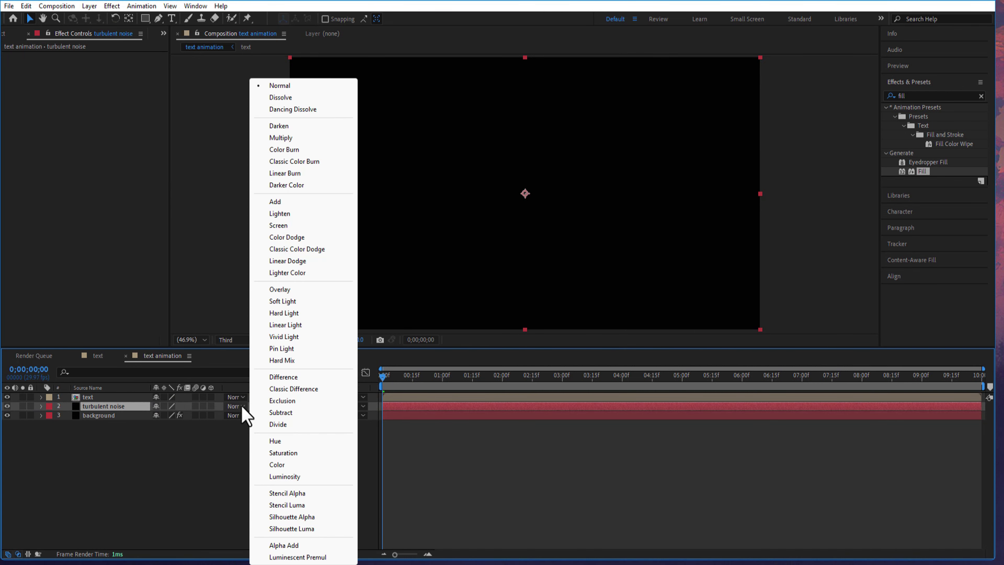
click(300, 290)
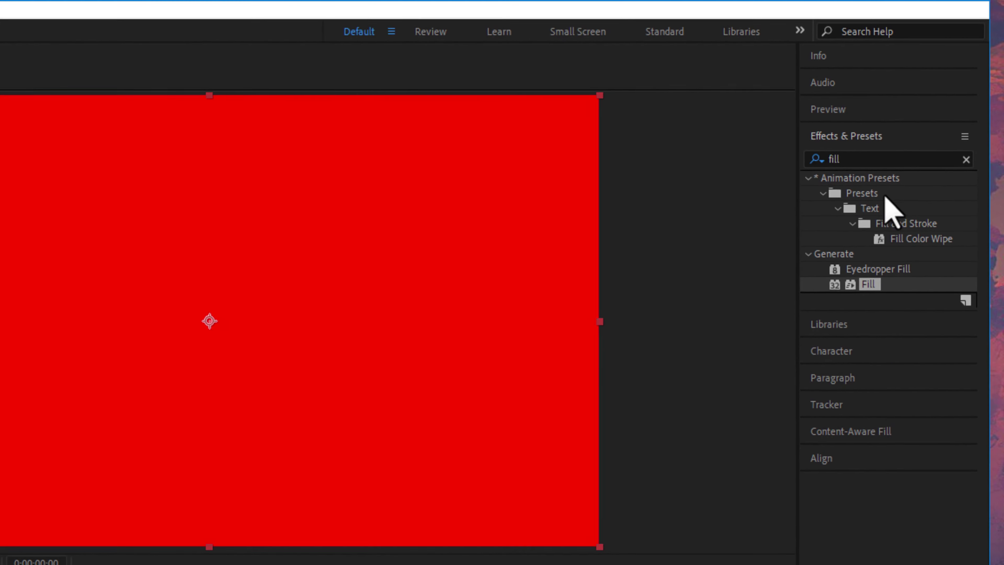
Search for "turbulent" among the effects and apply Turbulent Noise to the turbulent noise layer
click(885, 159)
text(turbulent)
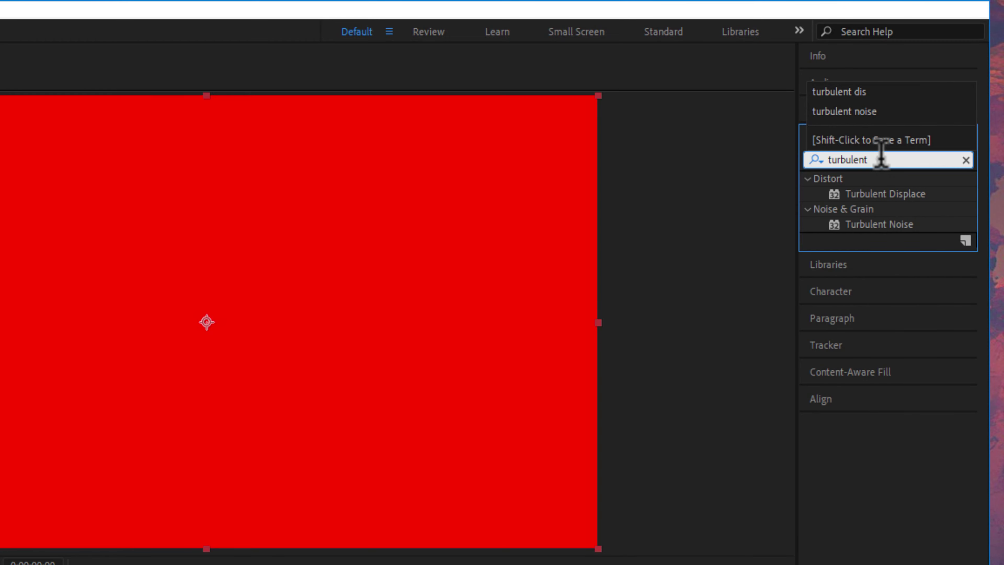
drag(846, 226, 113, 414)
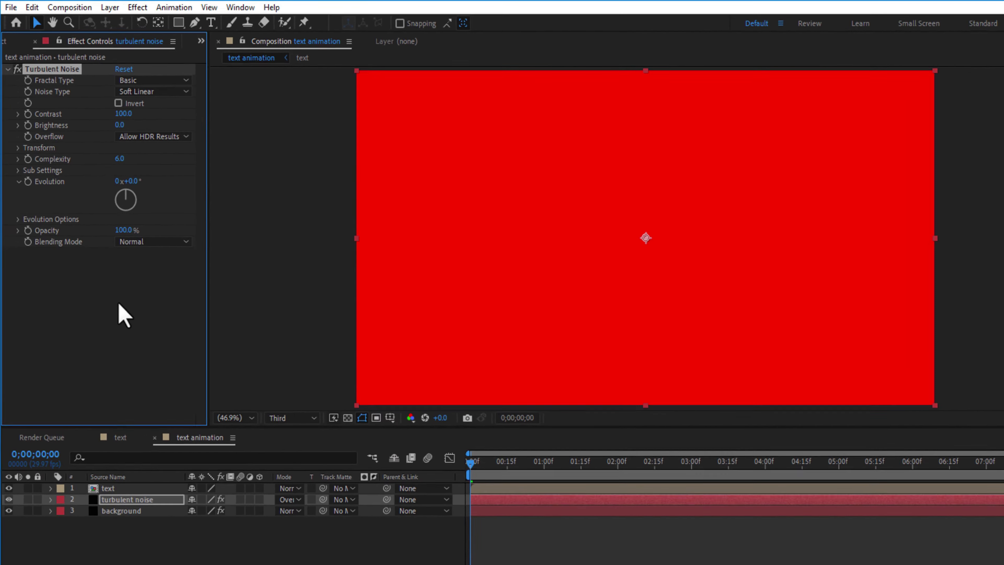
Set the Turbulent Noise contrast to 80, brightness to 30 and transform scale to 5000
click(122, 113)
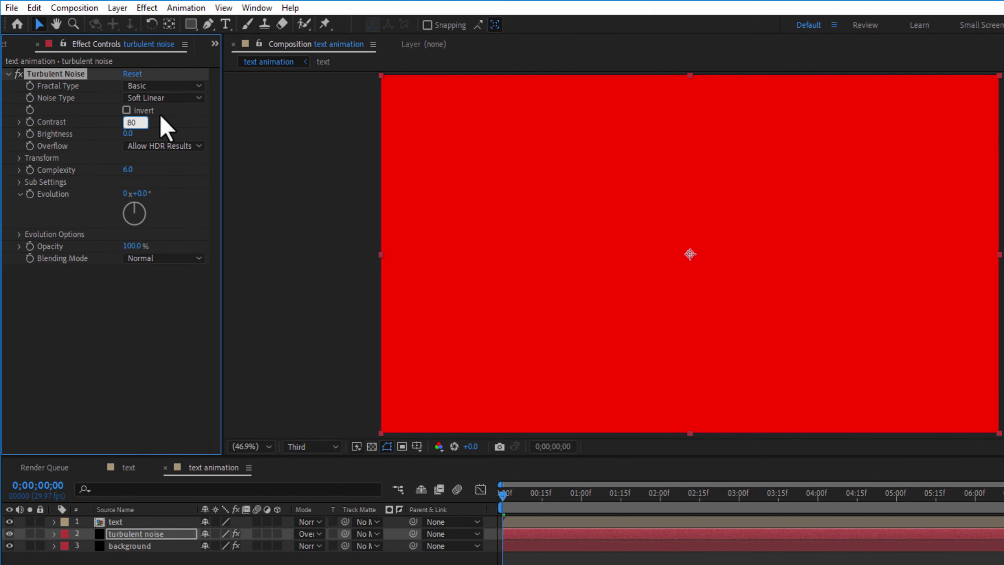
click(130, 134)
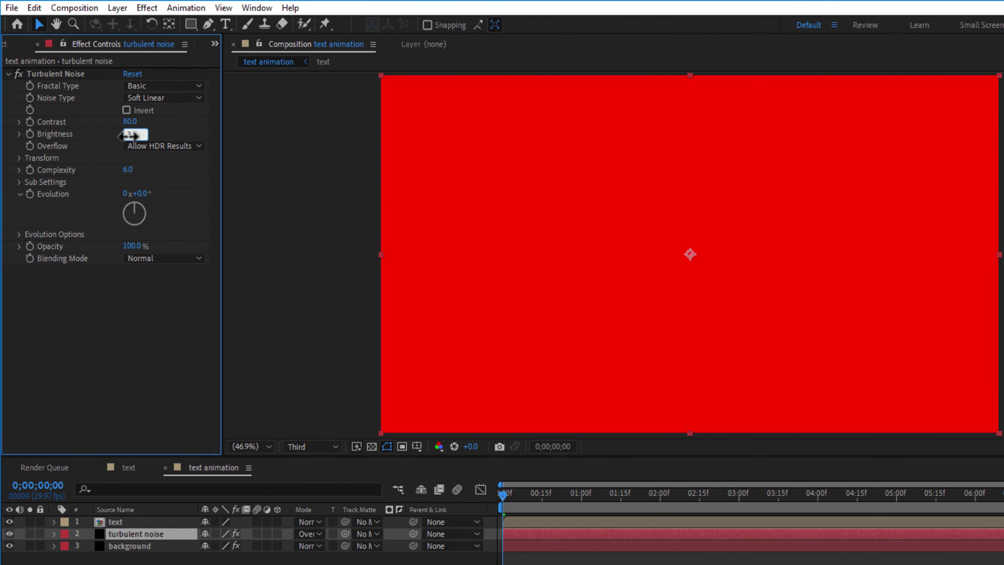
click(19, 158)
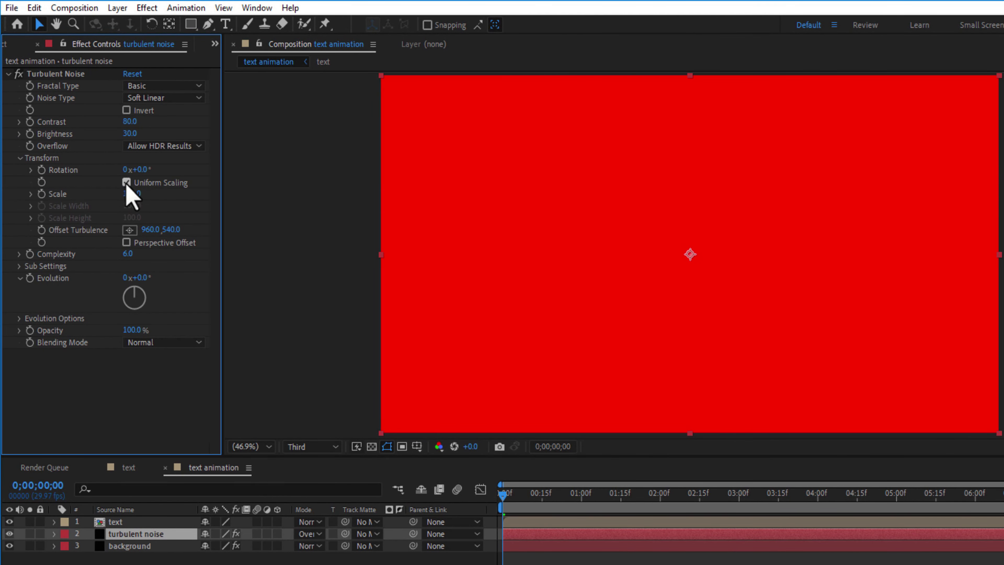
click(136, 194)
text(500)
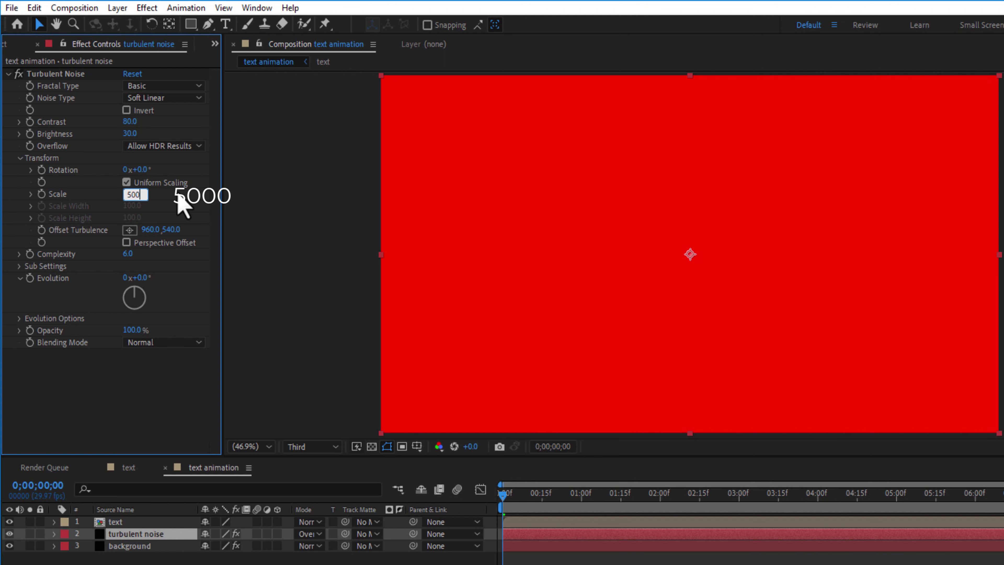
text(0)
key(Return)
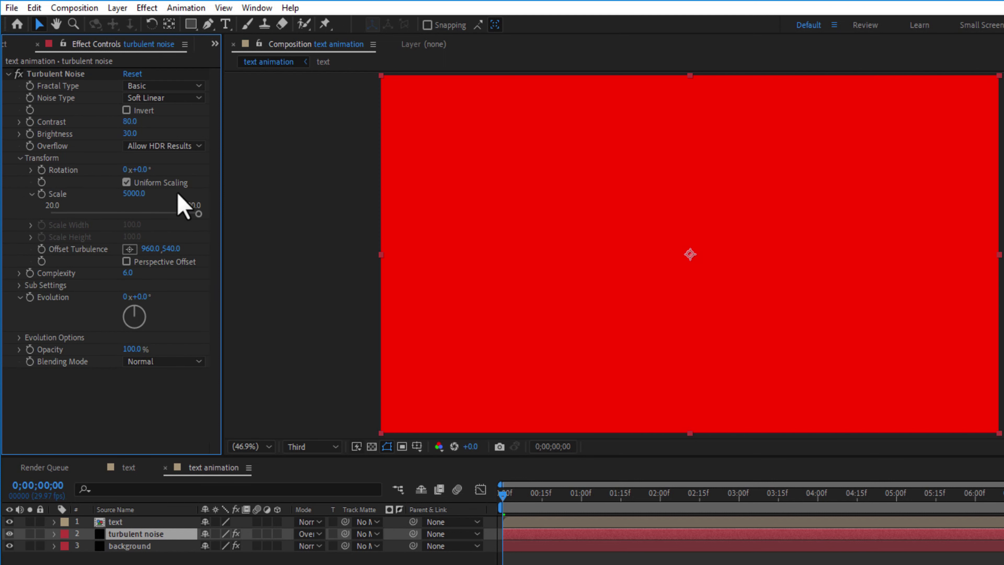
Animate the Turbulent Noise evolution with the expression time*100 and collapse the layer's properties
alt+click(30, 297)
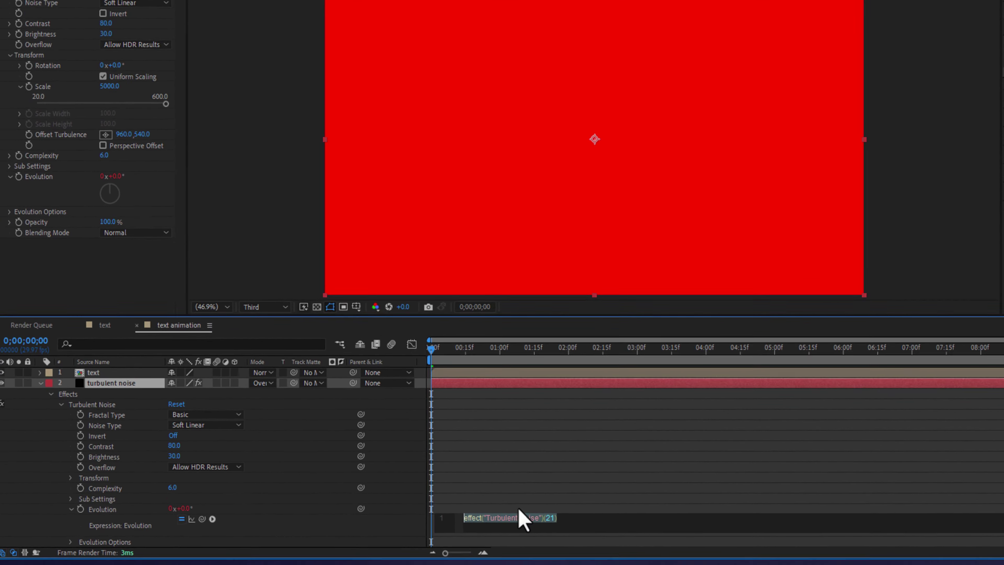
text(time)
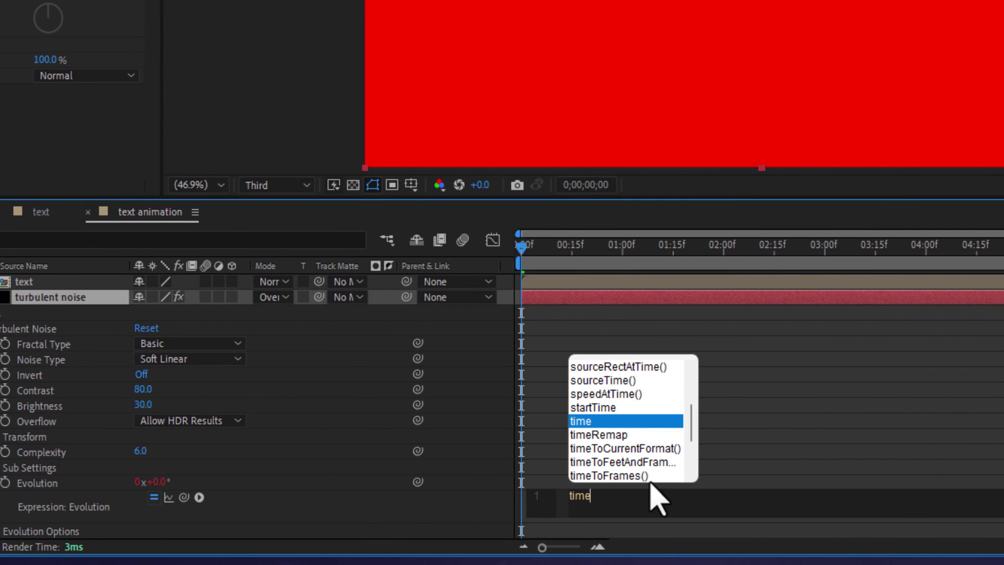
text(*)
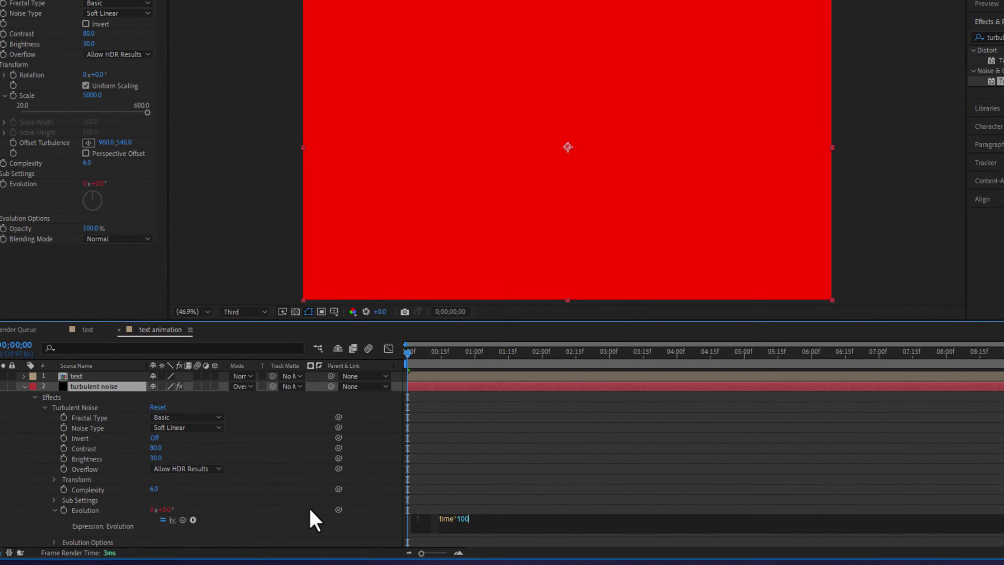
click(374, 482)
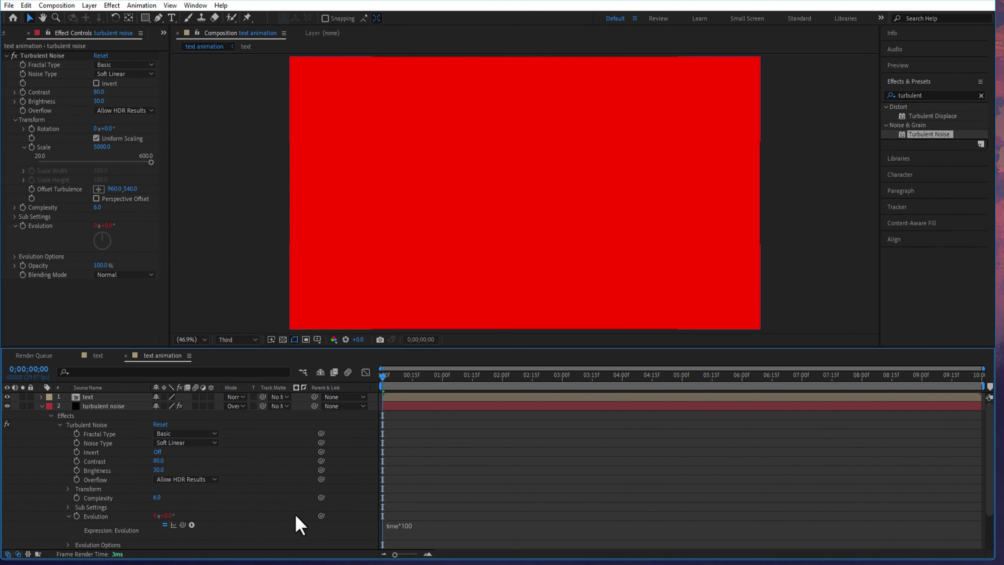
click(42, 408)
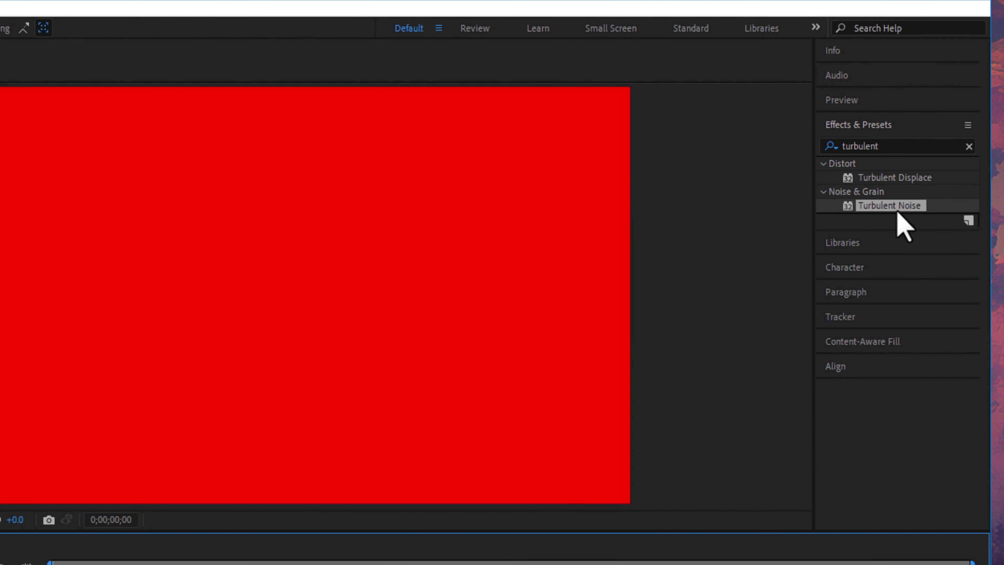
Search for "fill" among the effects and apply the Fill effect to the text layer
click(926, 147)
text(fill)
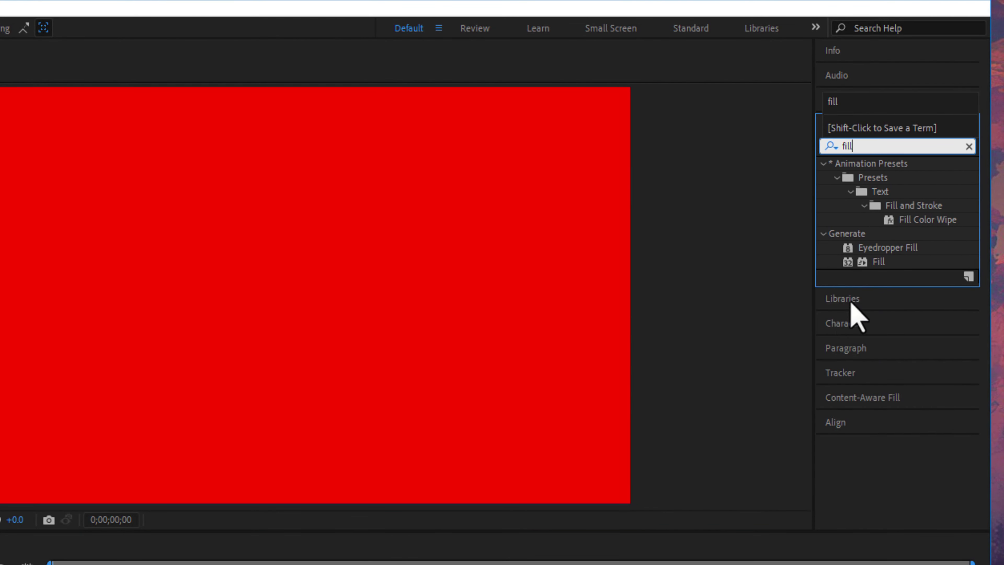
click(878, 262)
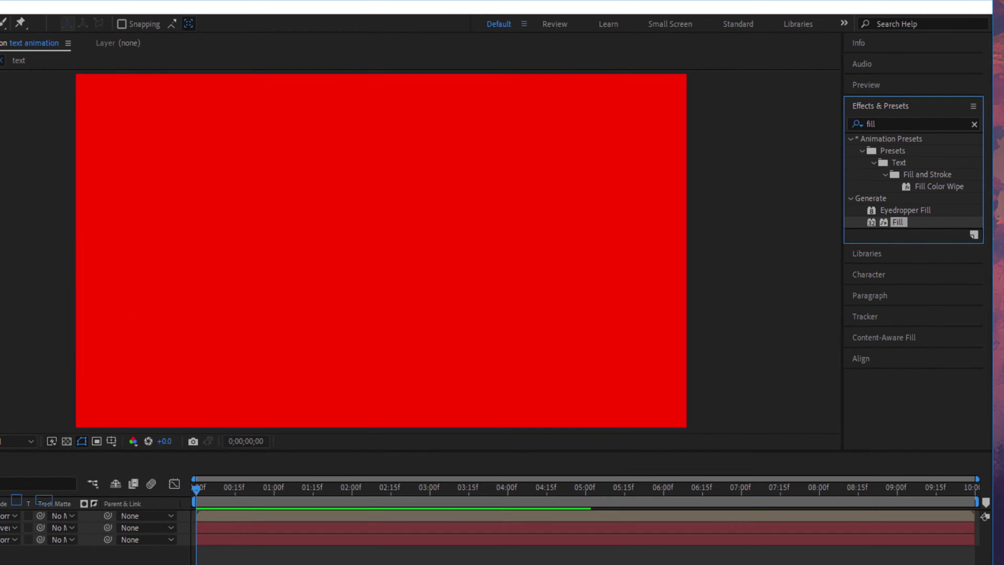
drag(43, 500, 94, 402)
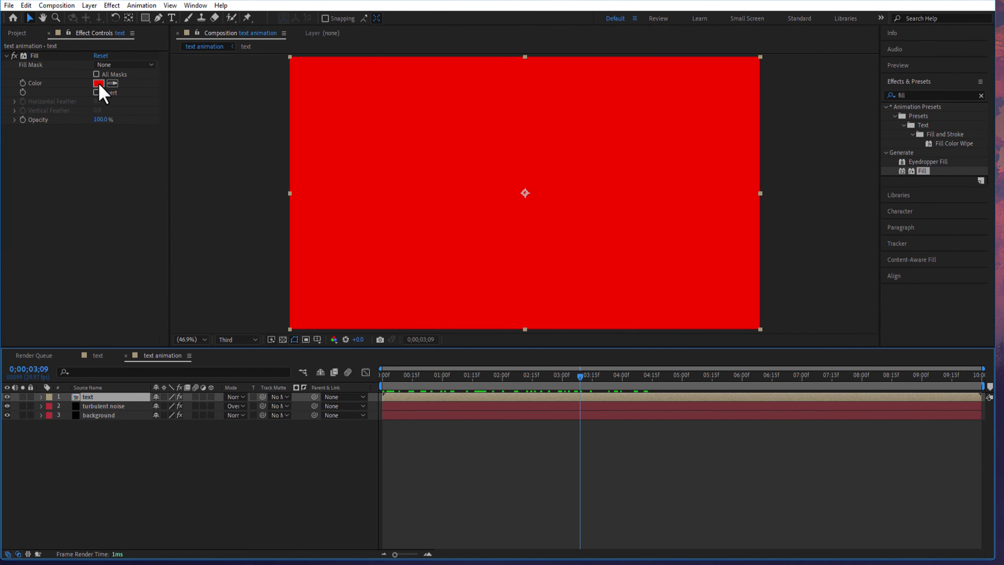
Change the Fill color of the text layer to a near-black dark gray
click(99, 84)
click(694, 363)
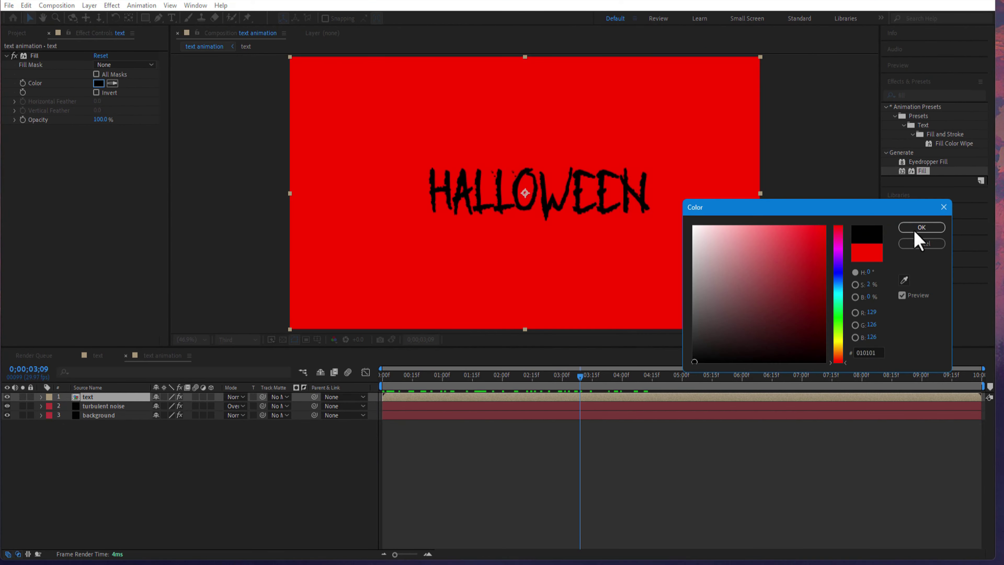
click(696, 356)
click(920, 228)
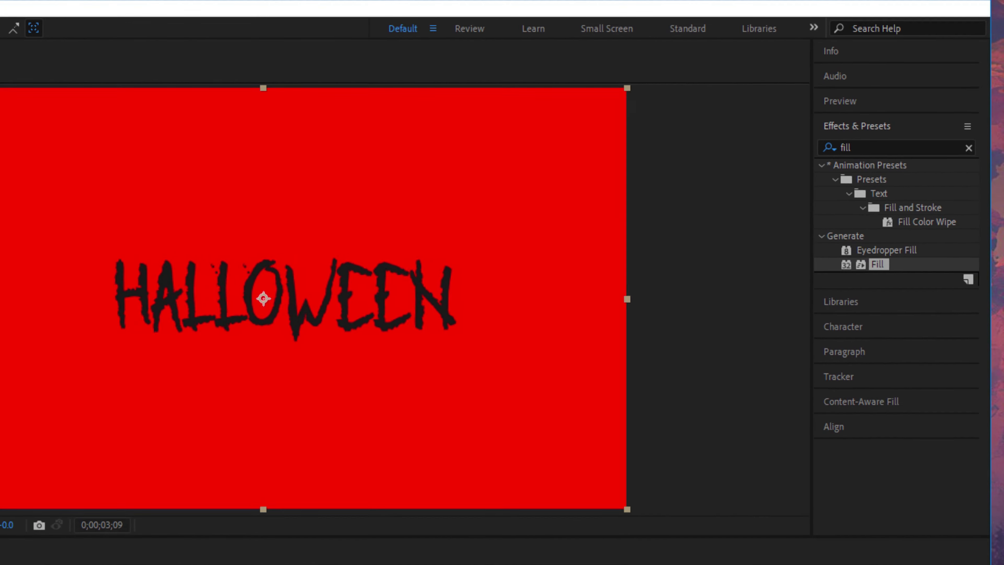
Search for "roughen" among the effects and apply Roughen Edges to the text layer
click(877, 148)
key(BackSpace)
key(BackSpace)
key(BackSpace)
key(BackSpace)
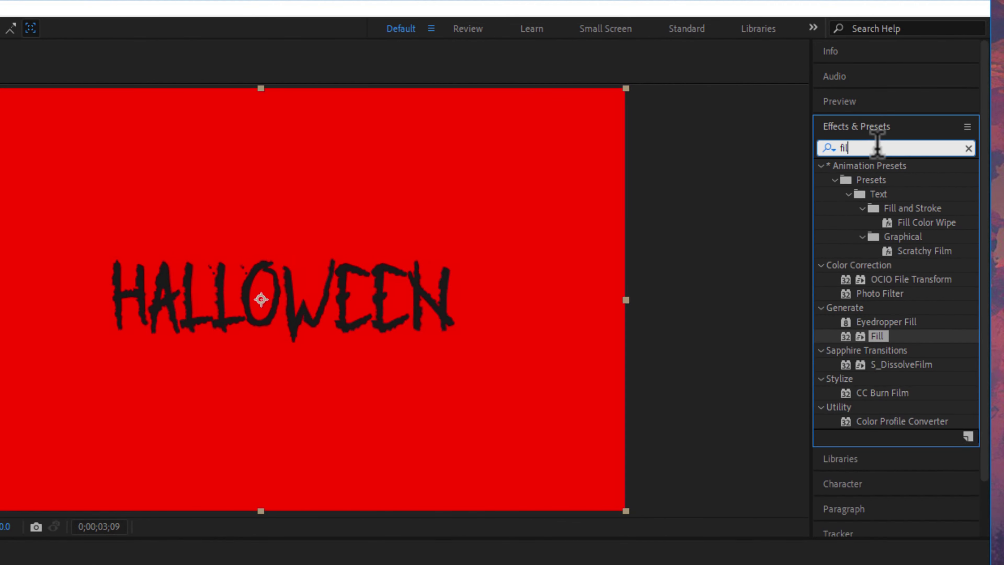
text(roughen)
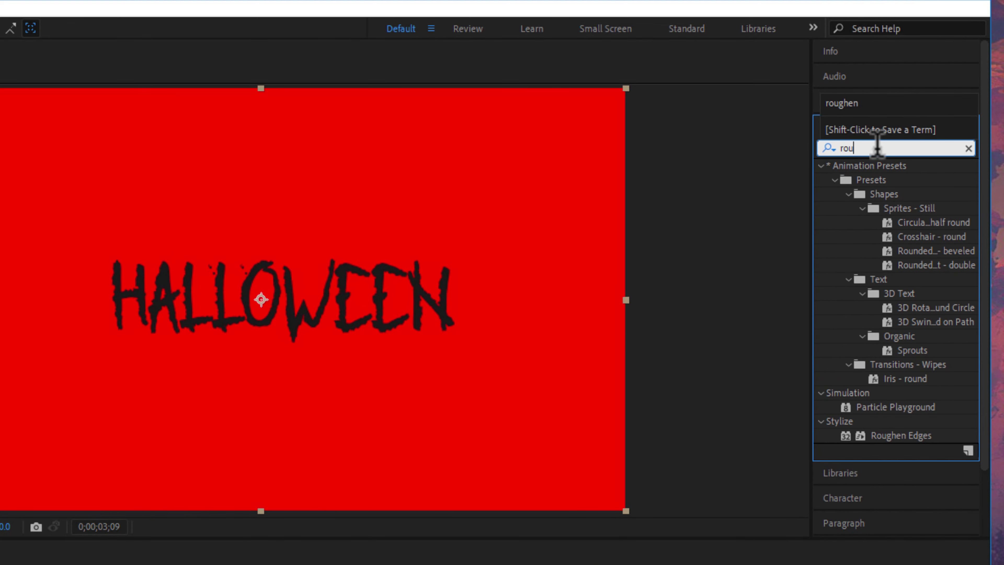
drag(890, 179, 109, 403)
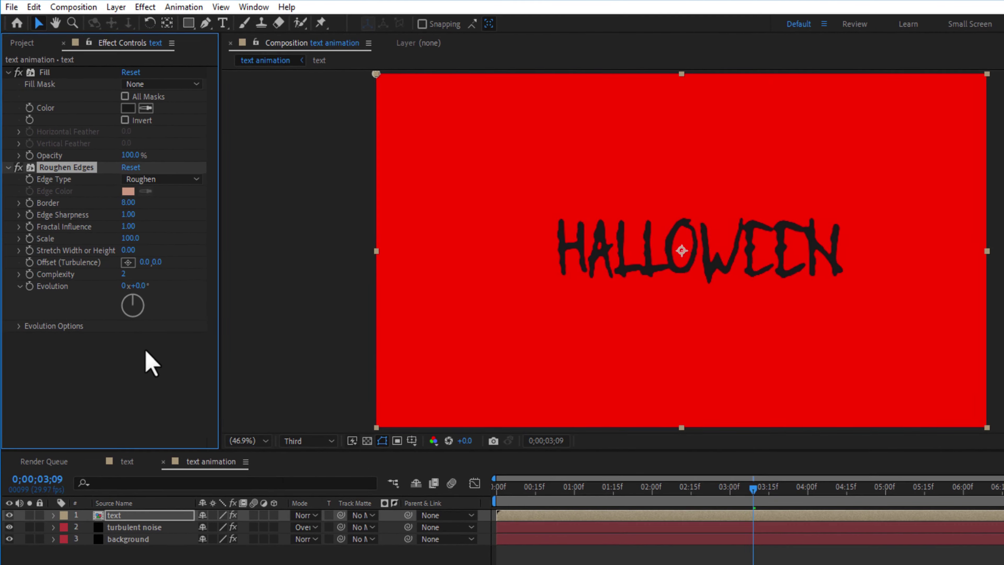
Set Roughen Edges on the text layer to edge type Spiky, border 3, scale 30 and complexity 3
click(117, 138)
click(166, 246)
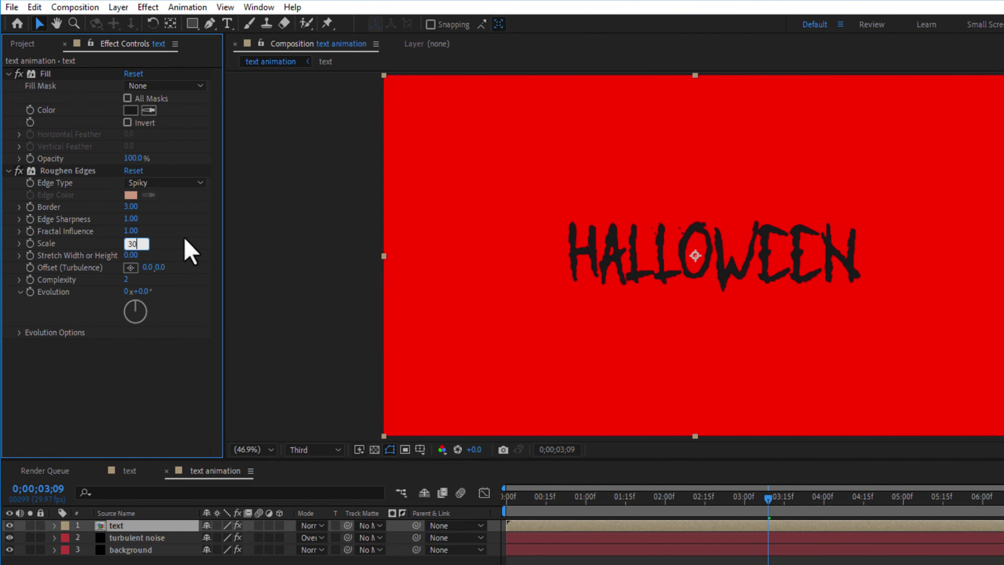
text(30)
key(Return)
text(3)
key(Return)
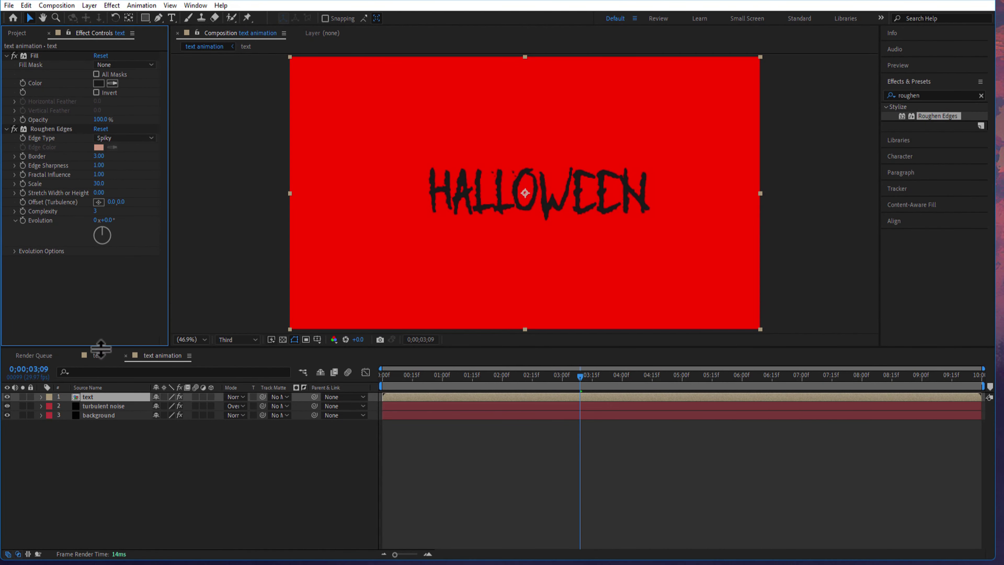
Duplicate the text layer and set the copy's Roughen Edges border to 20, scale to 75 and complexity to 5
key(ctrl+d)
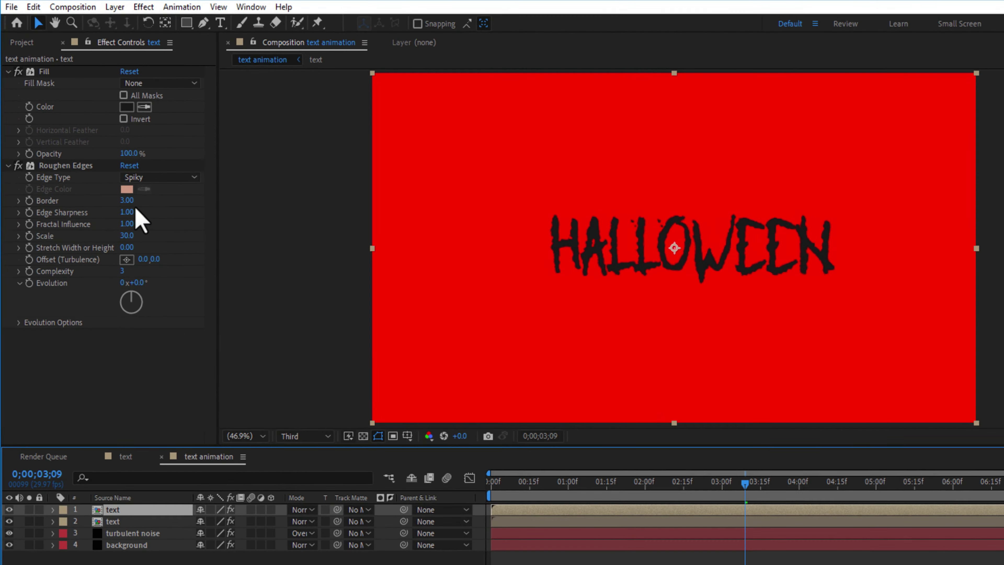
click(98, 156)
text(20)
key(Return)
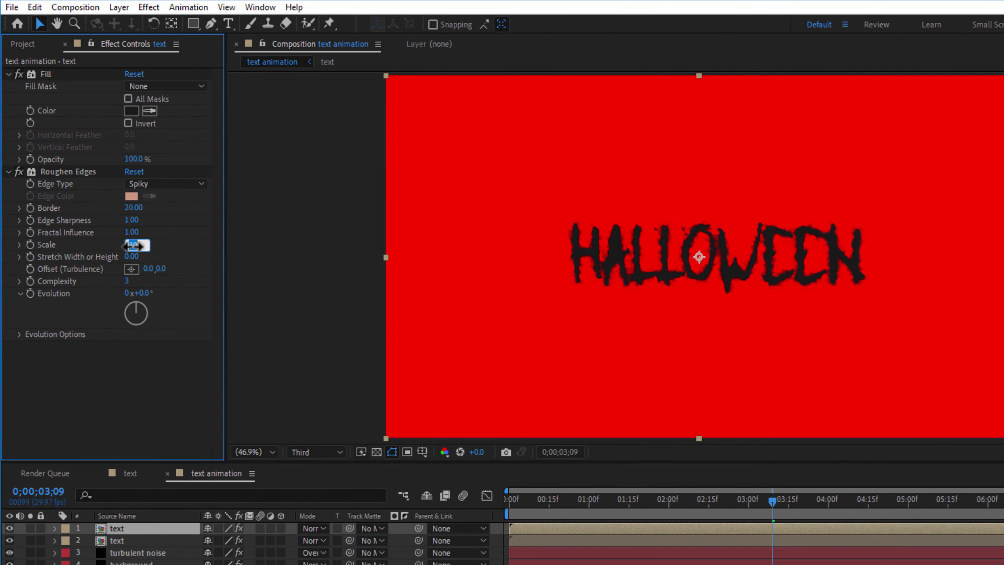
key(Return)
click(127, 280)
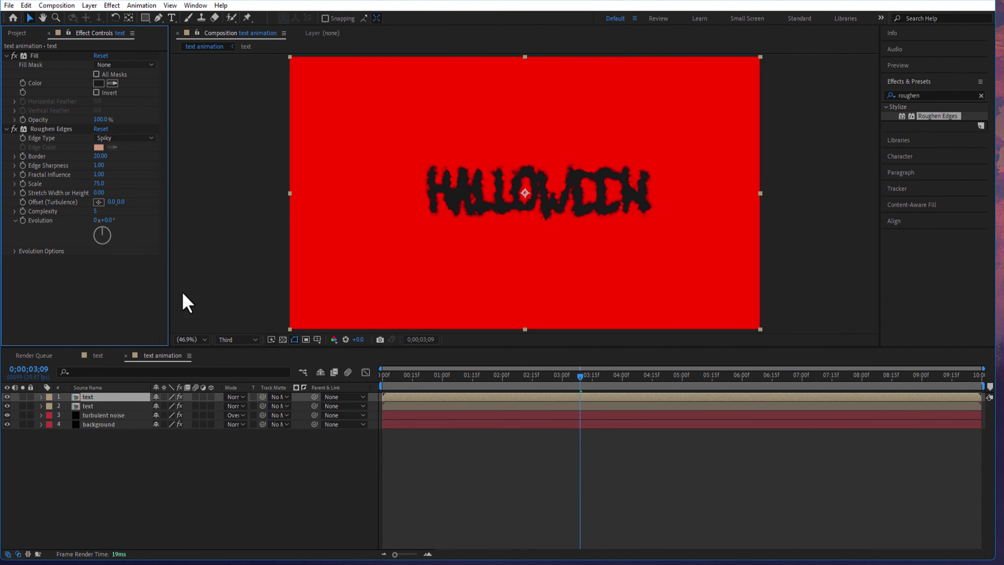
Duplicate the turbulent noise layer and rename the upper copy "turbulent title"
click(109, 416)
key(ctrl+d)
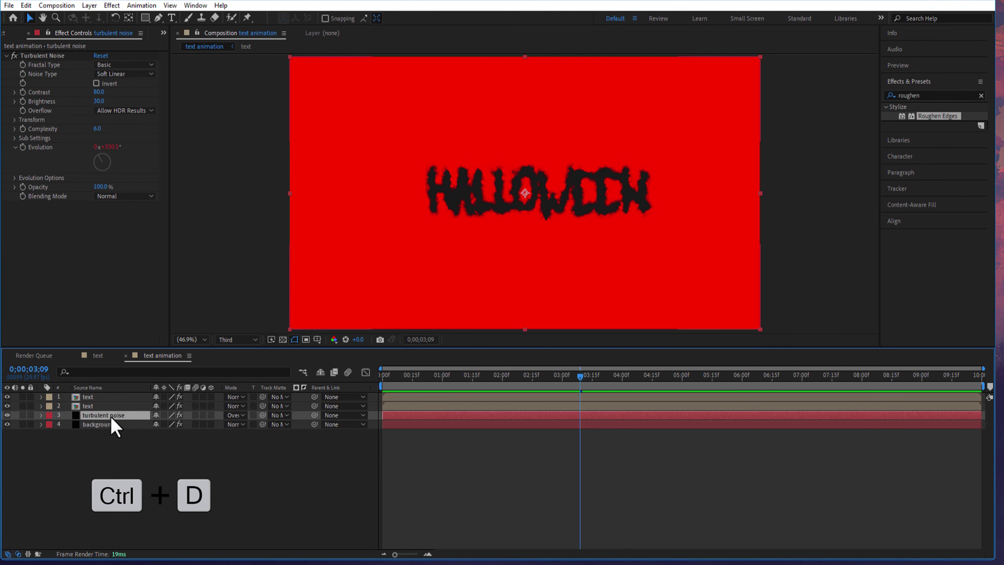
key(Return)
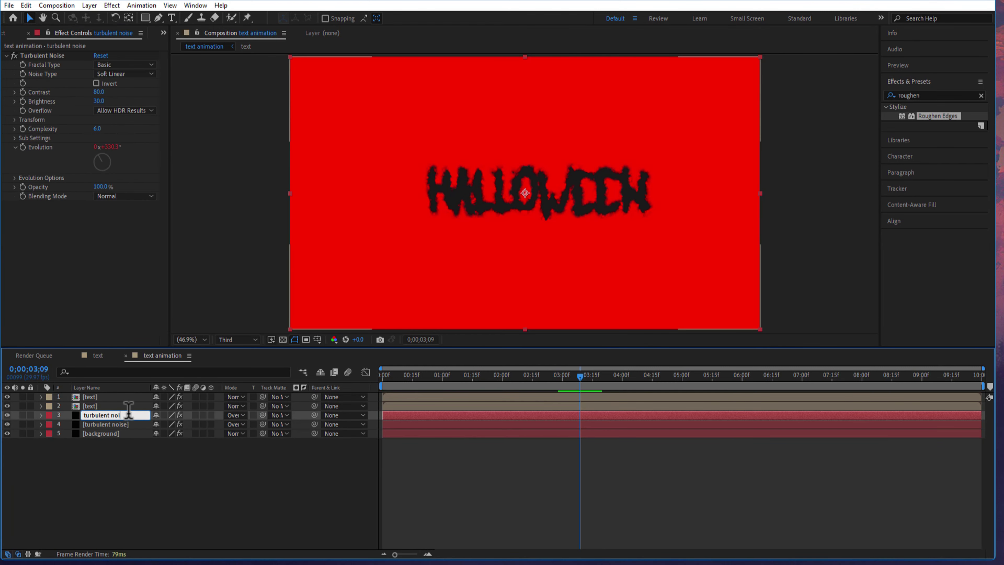
text(turbulent title)
click(110, 461)
Search for "turbulent" among the effects and add a second Turbulent Noise to the turbulent title layer
click(112, 418)
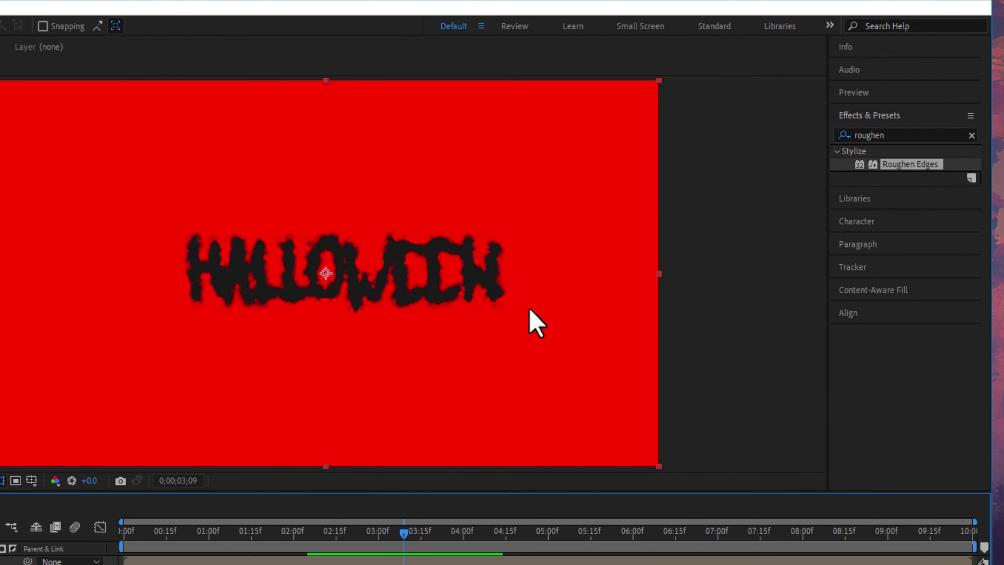
click(866, 136)
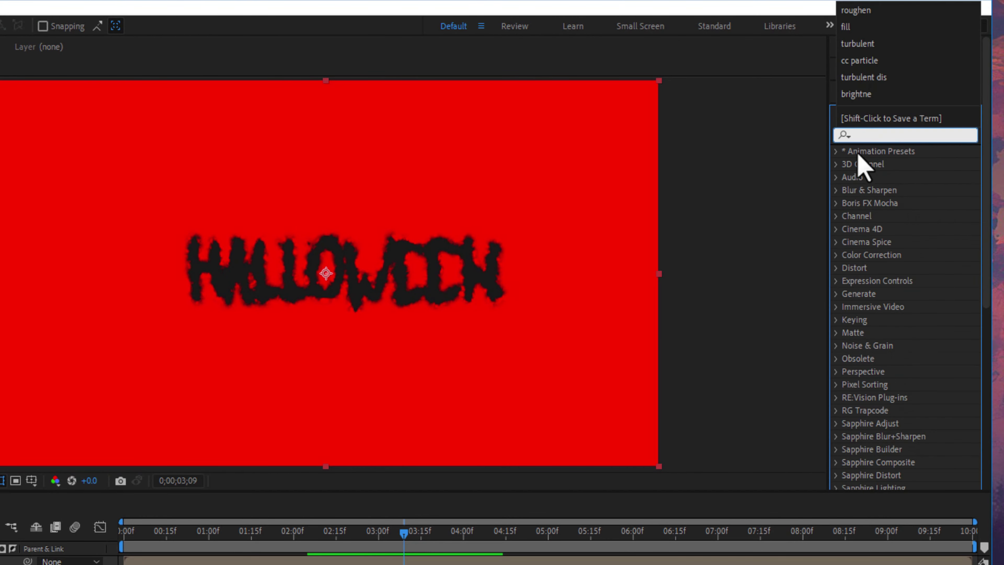
text(turbulent)
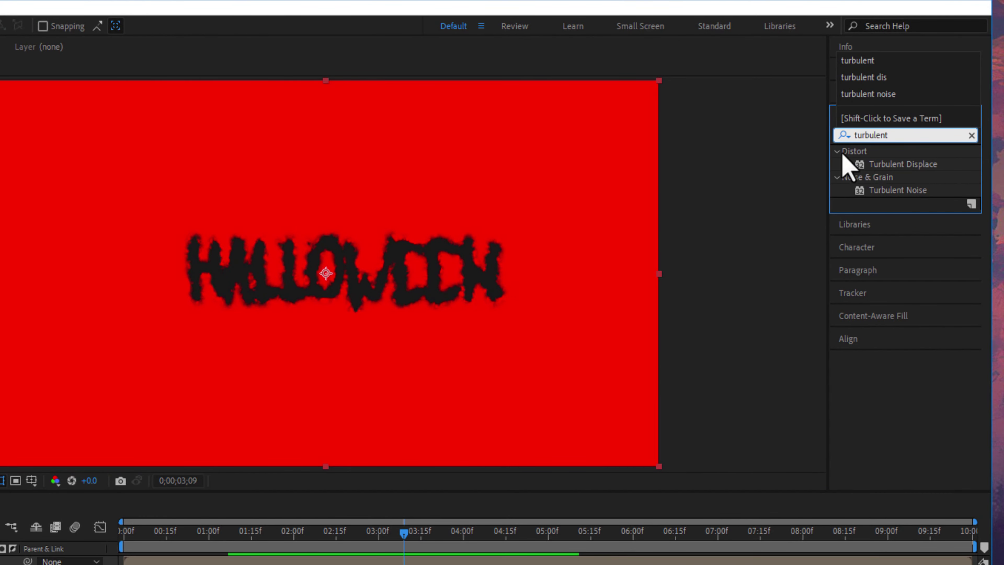
drag(879, 190, 114, 416)
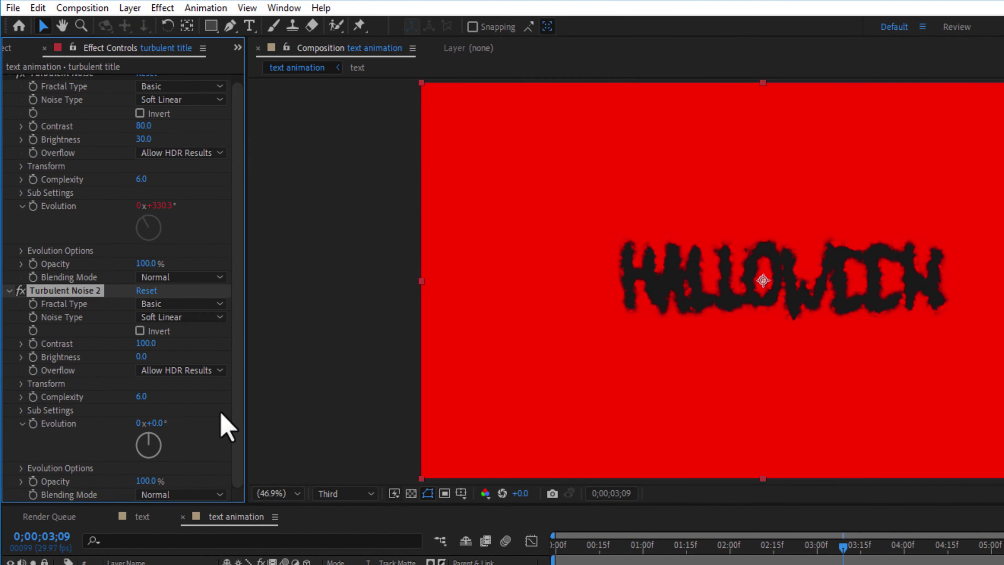
Set the second Turbulent Noise effect's contrast to 400 and complexity to 10 on the turbulent title layer
text(400)
click(179, 343)
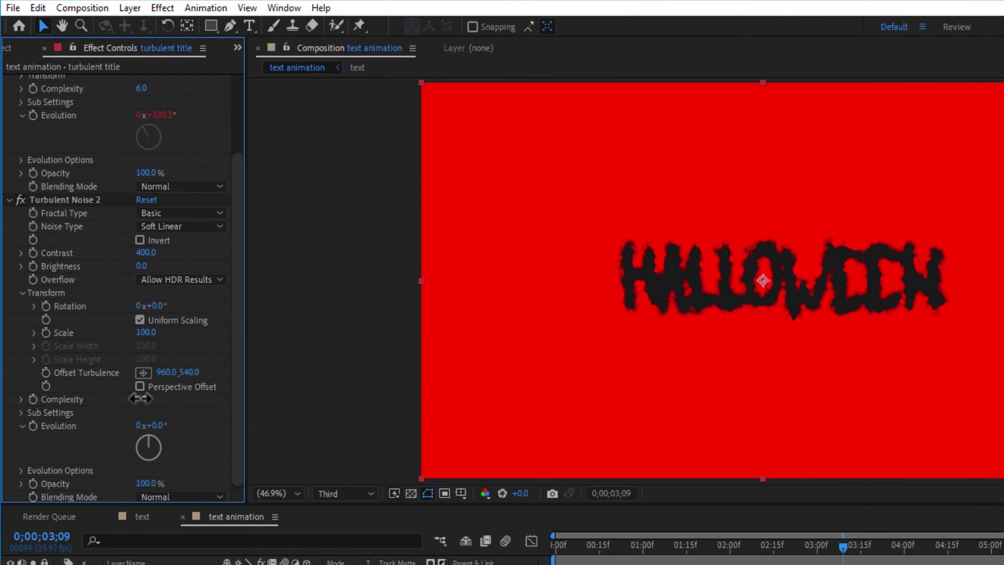
click(141, 399)
text(10)
key(Return)
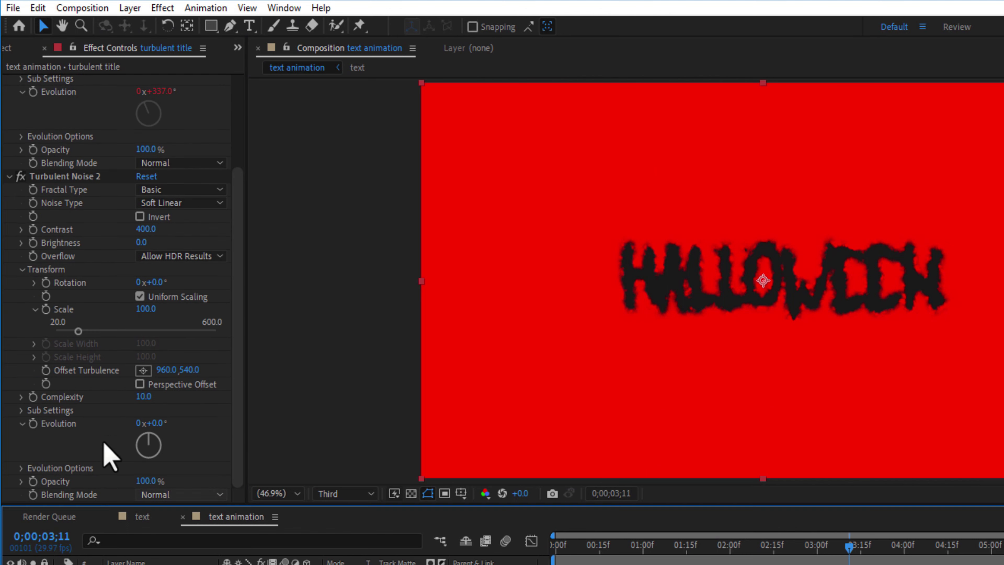
Animate the second Turbulent Noise evolution with the expression time*300, and collapse and hide the turbulent title layer
alt+click(34, 424)
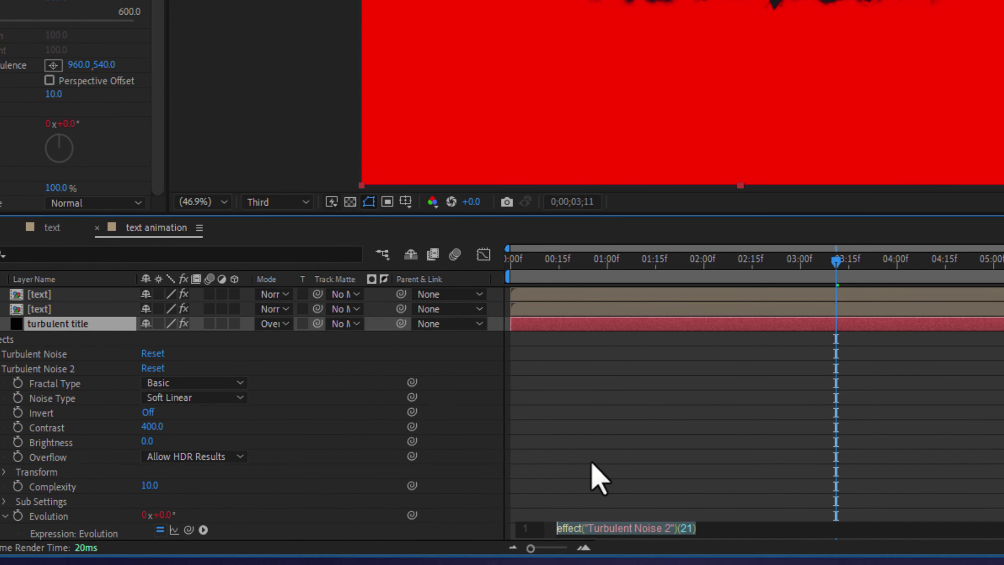
text(time*300)
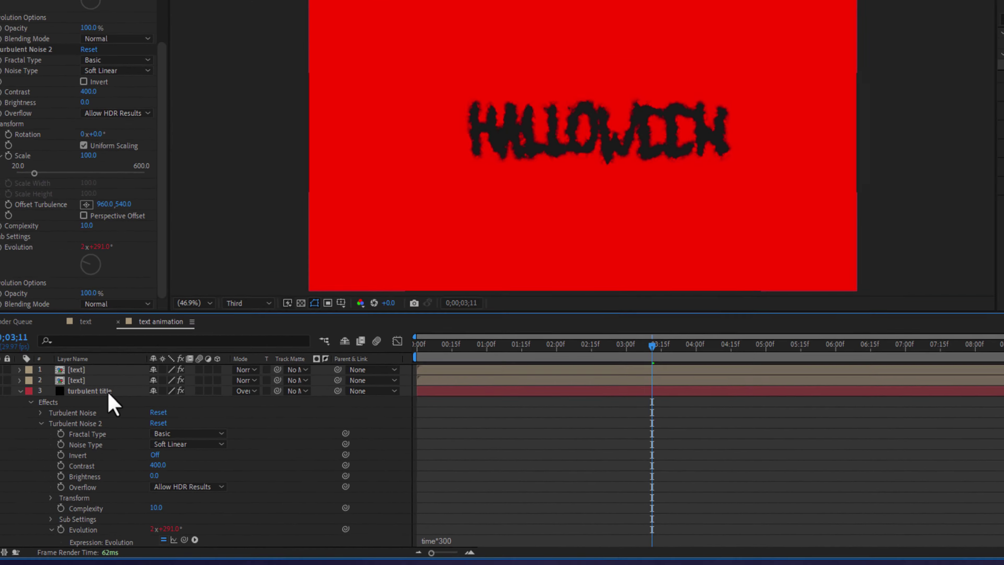
click(21, 390)
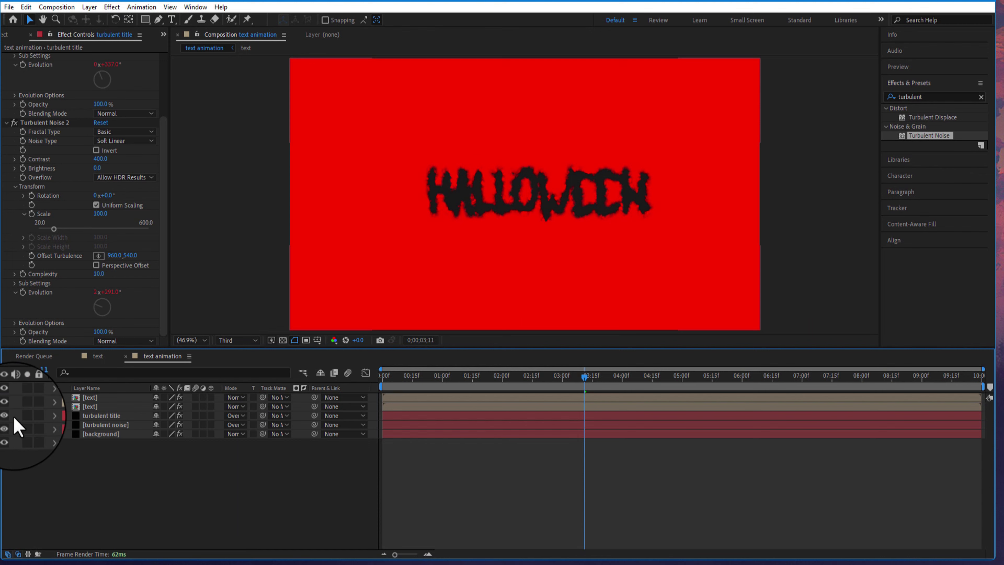
click(7, 415)
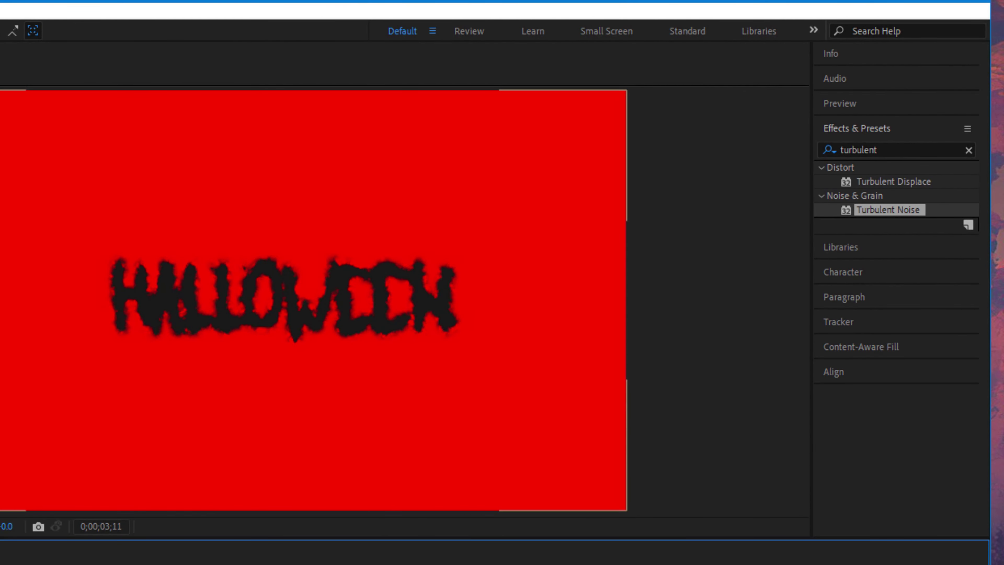
Search for "set matte" among the effects and apply Set Matte to the top text layer
click(892, 149)
text(set matte)
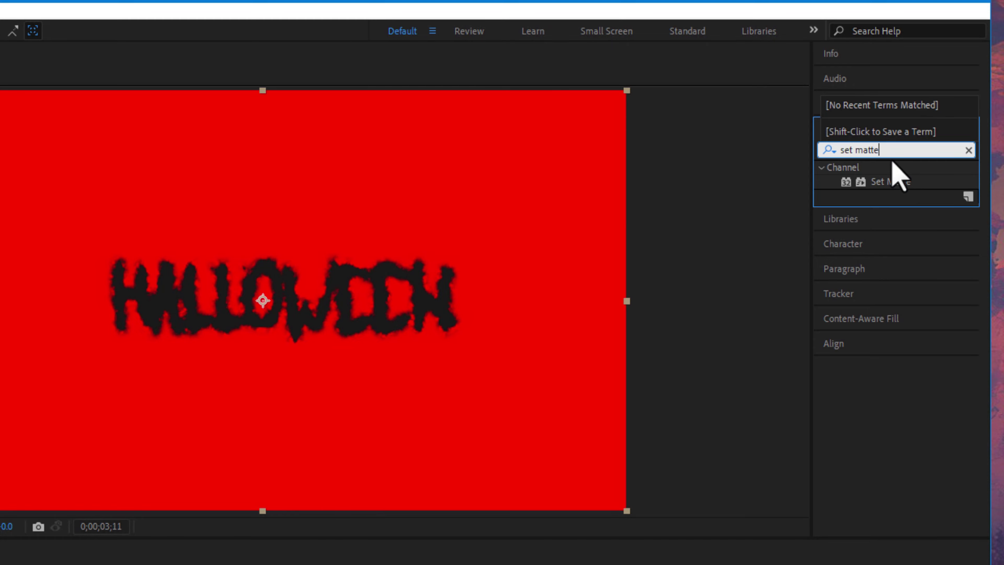
drag(889, 181, 101, 402)
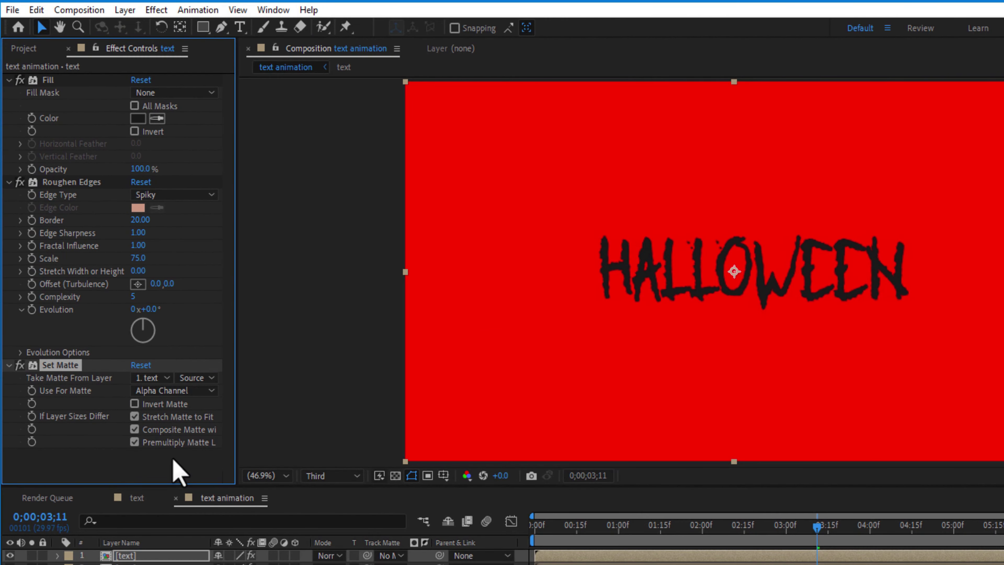
Make Set Matte take its matte from the turbulent title layer with effects included, and invert the matte
click(111, 270)
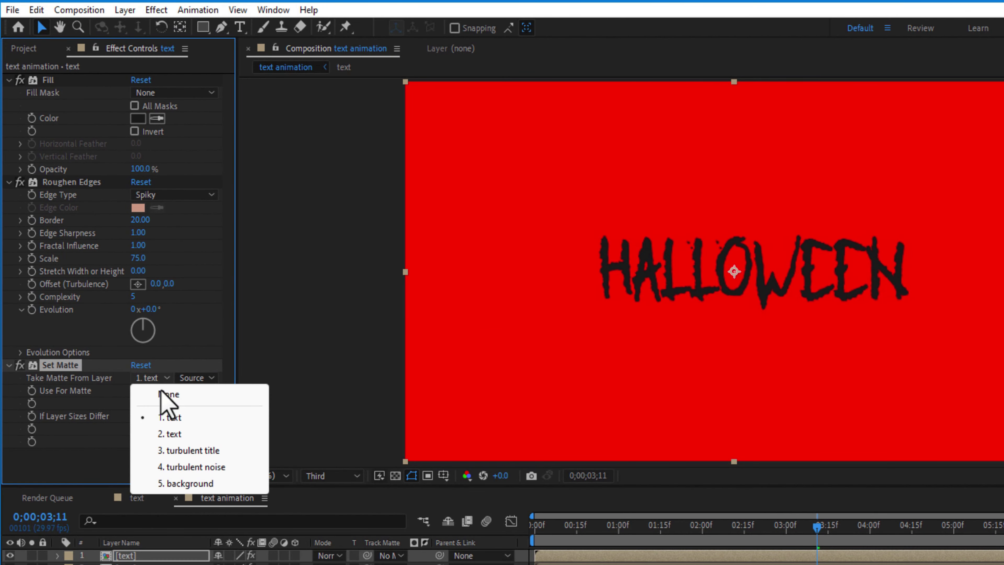
click(186, 450)
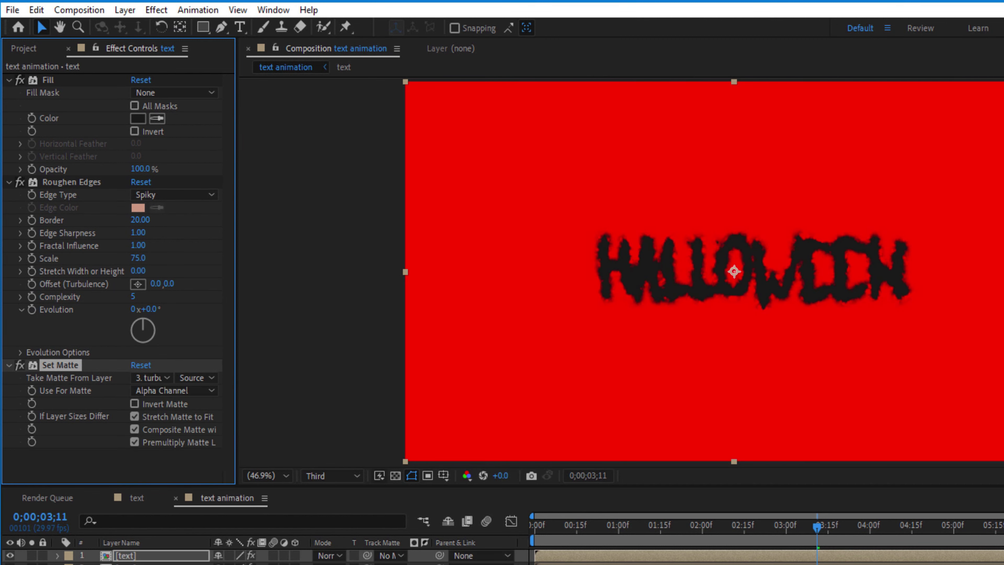
click(196, 378)
click(215, 426)
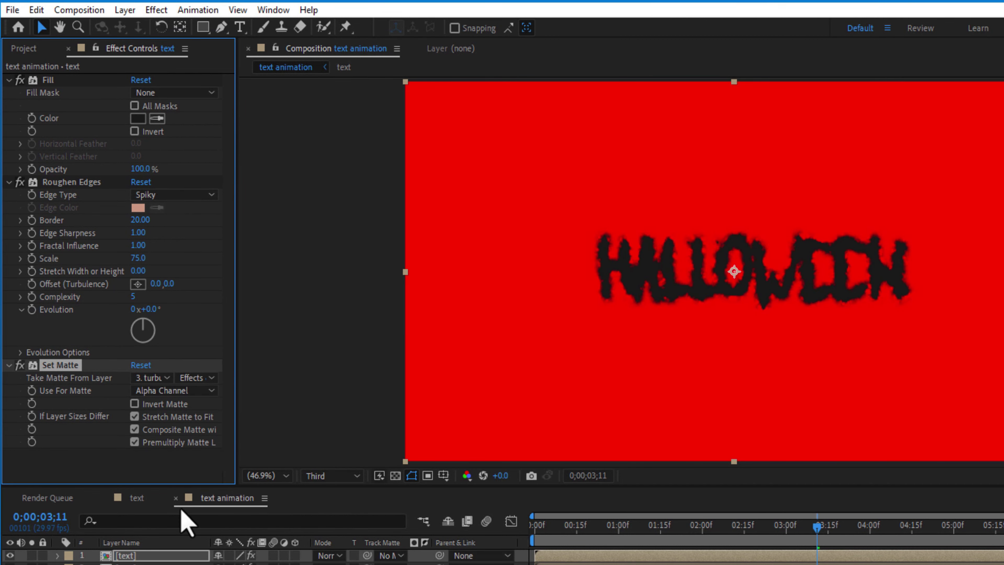
click(134, 404)
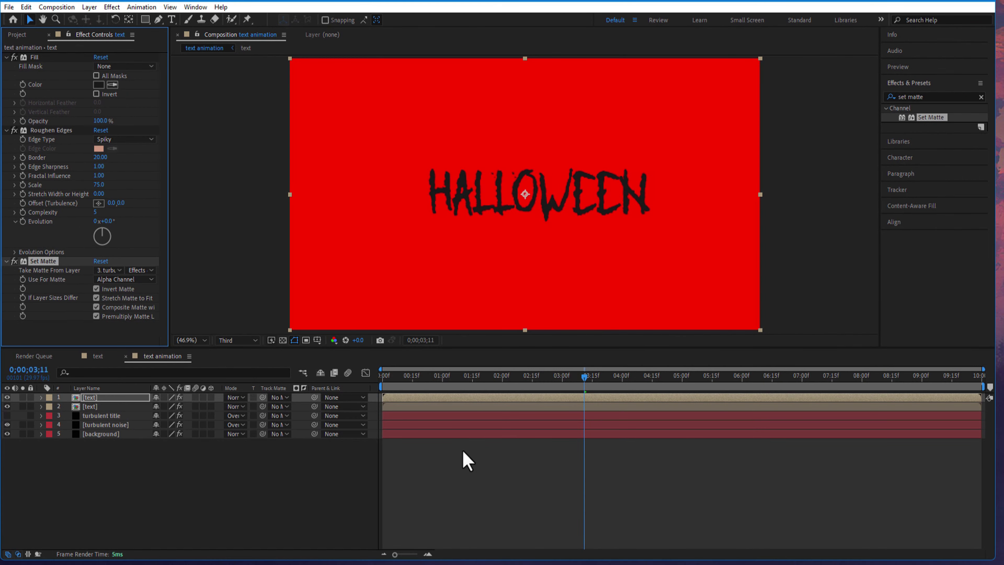
Duplicate the top text layer and remove the Roughen Edges effect from the copy
click(89, 397)
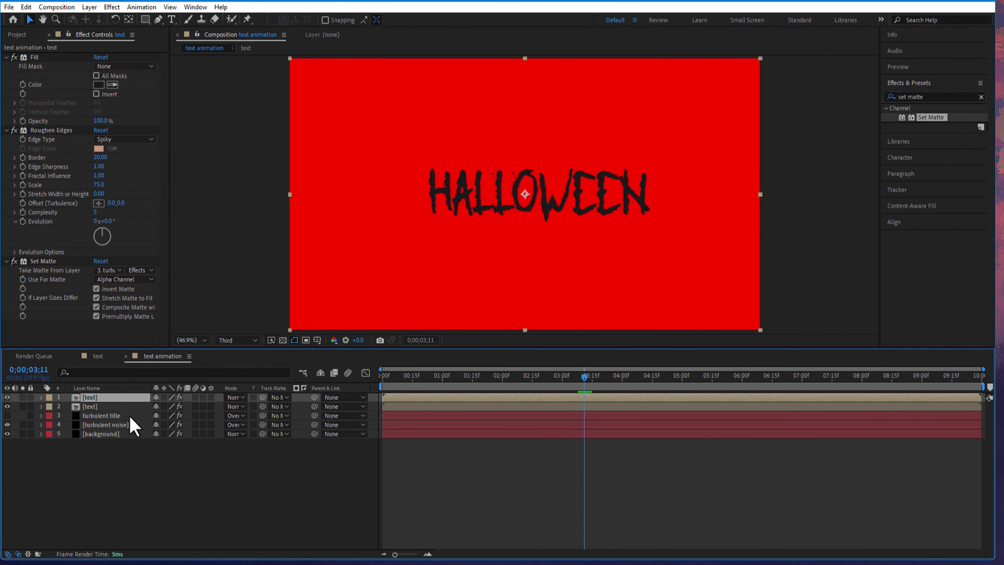
key(ctrl+d)
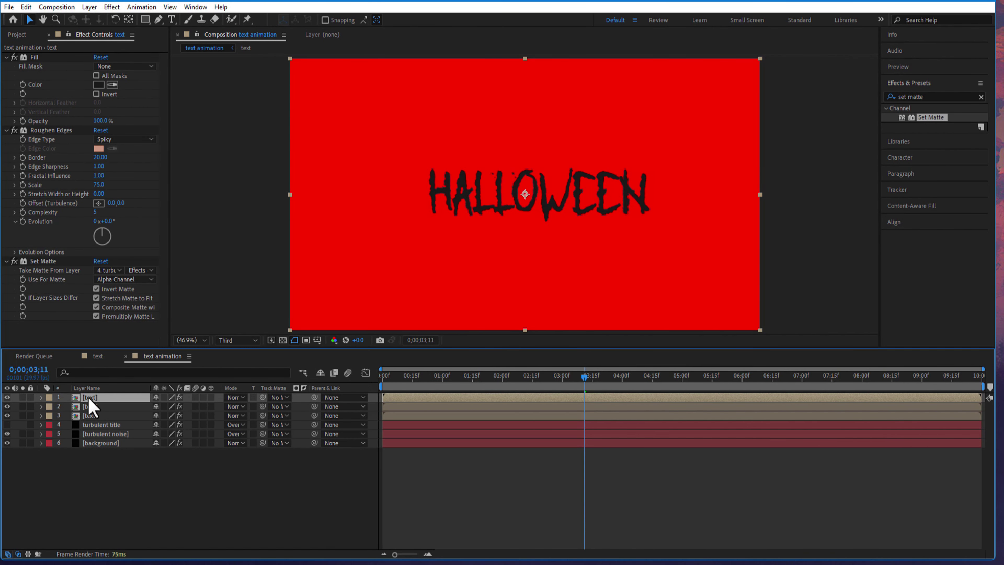
click(54, 132)
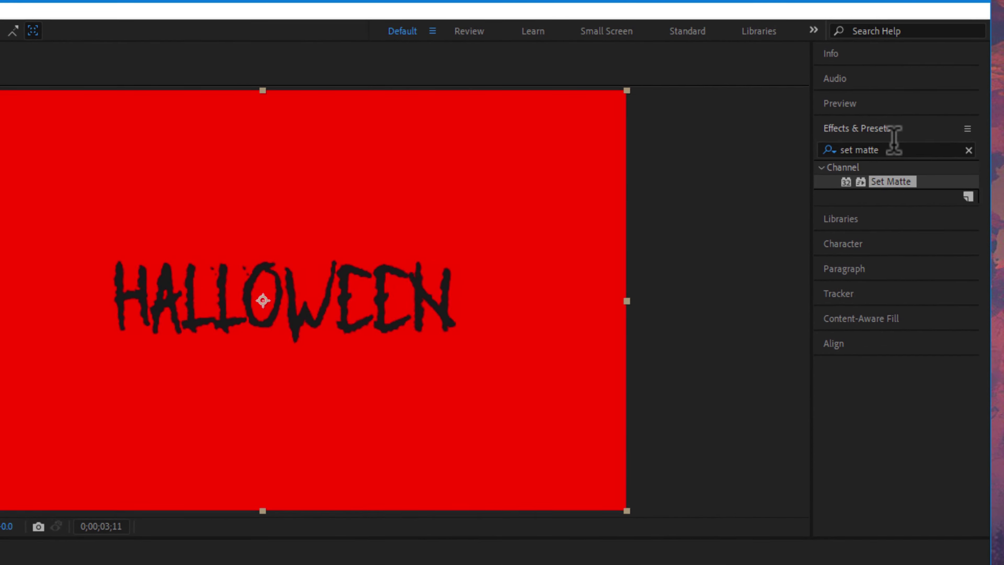
Apply Gaussian Blur to the top text layer, placed before Set Matte, with a blurriness of 175
click(931, 95)
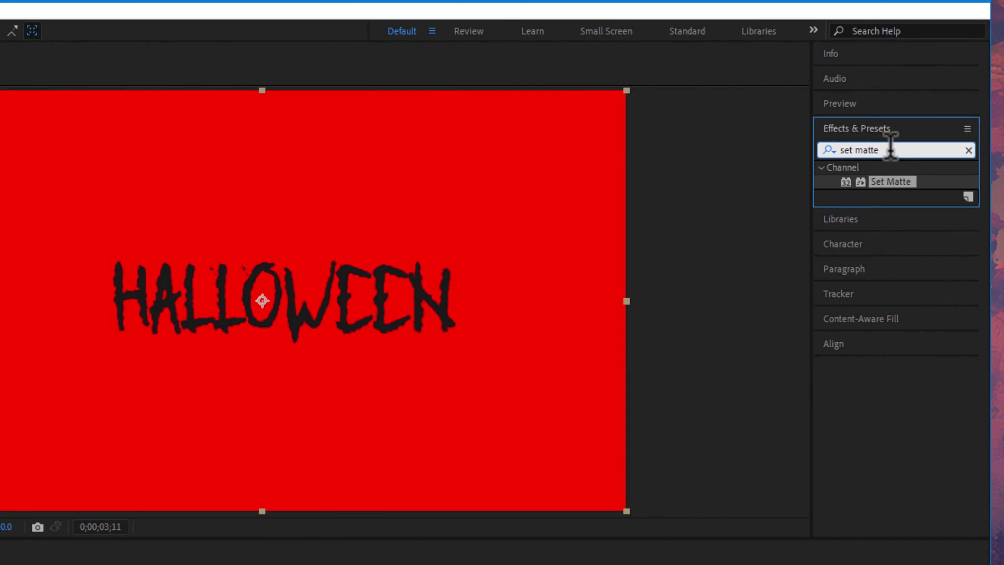
click(890, 149)
text(gauss)
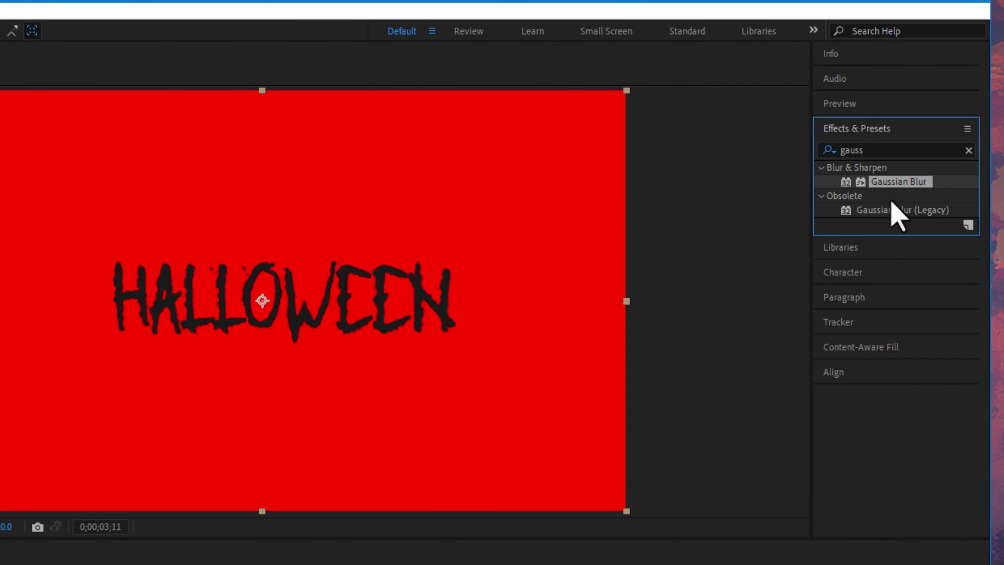
drag(897, 182, 352, 460)
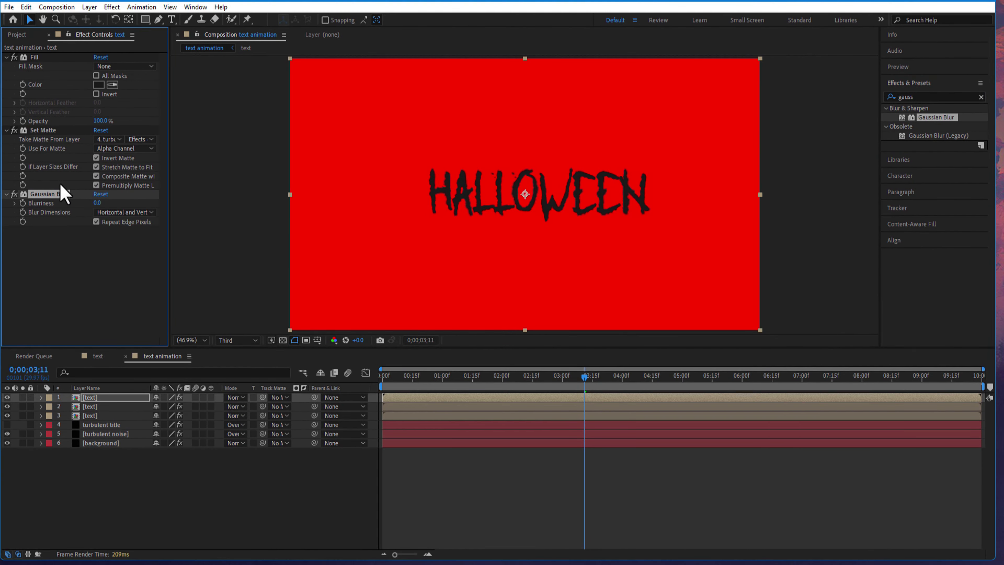
drag(63, 194, 54, 131)
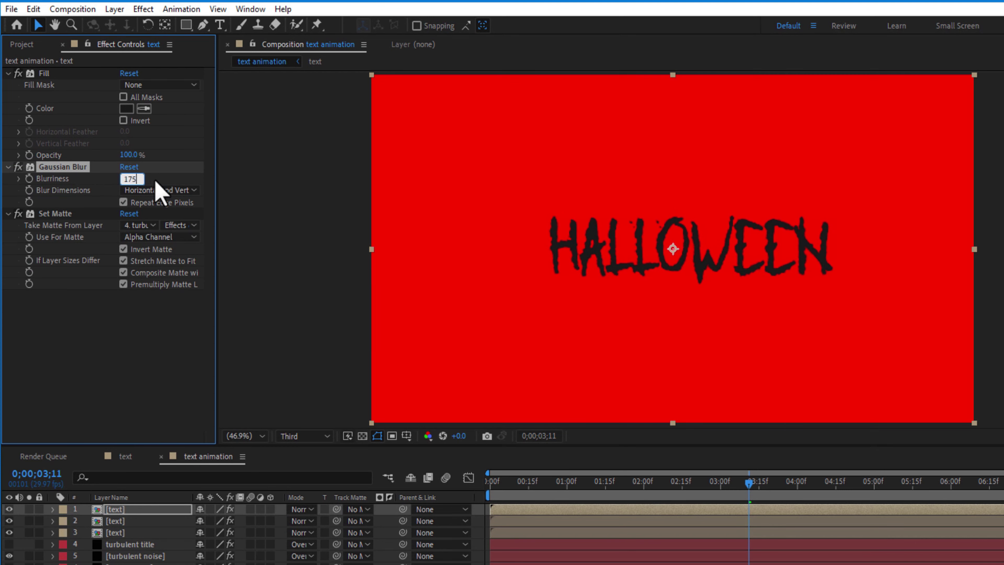
key(Return)
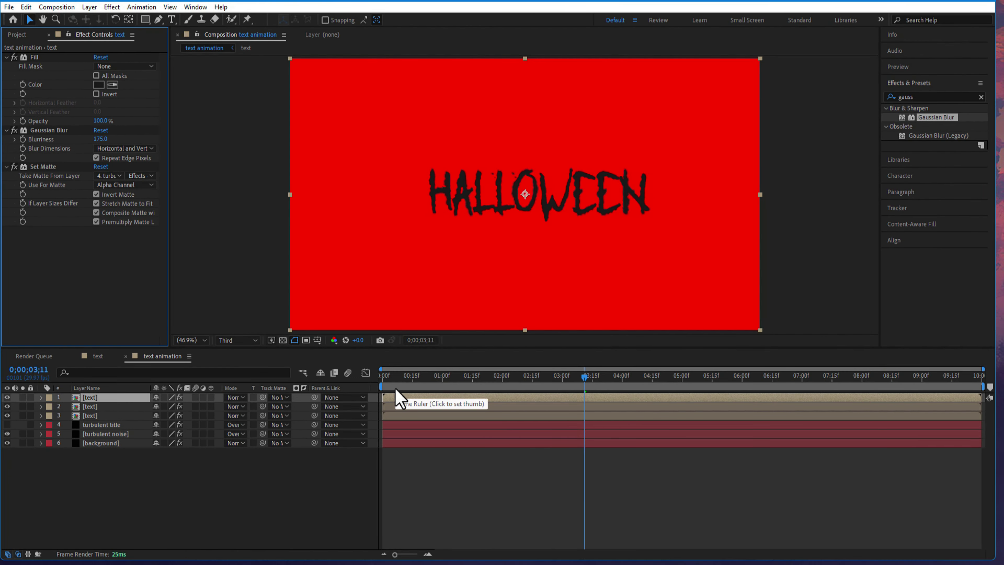
Create a black 1920 x 1080 px solid named "turbulent noise" above the text layers
click(136, 481)
right_click(136, 480)
mouse_move(171, 341)
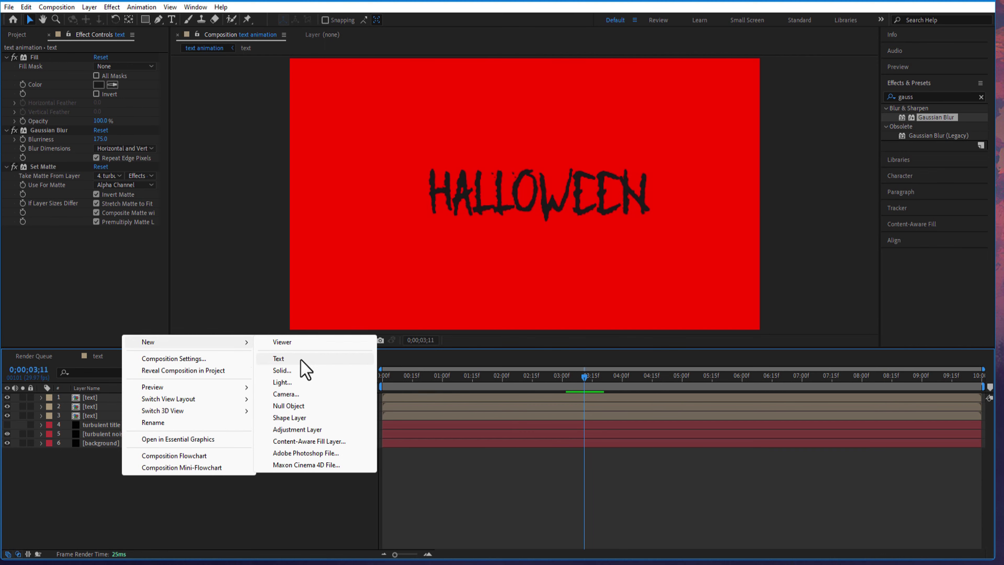
click(292, 371)
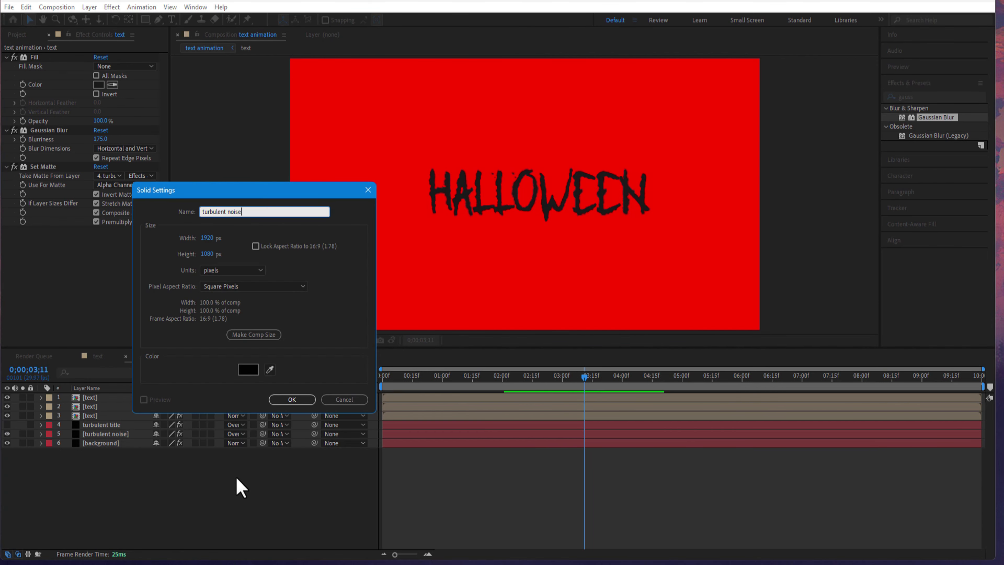
click(300, 399)
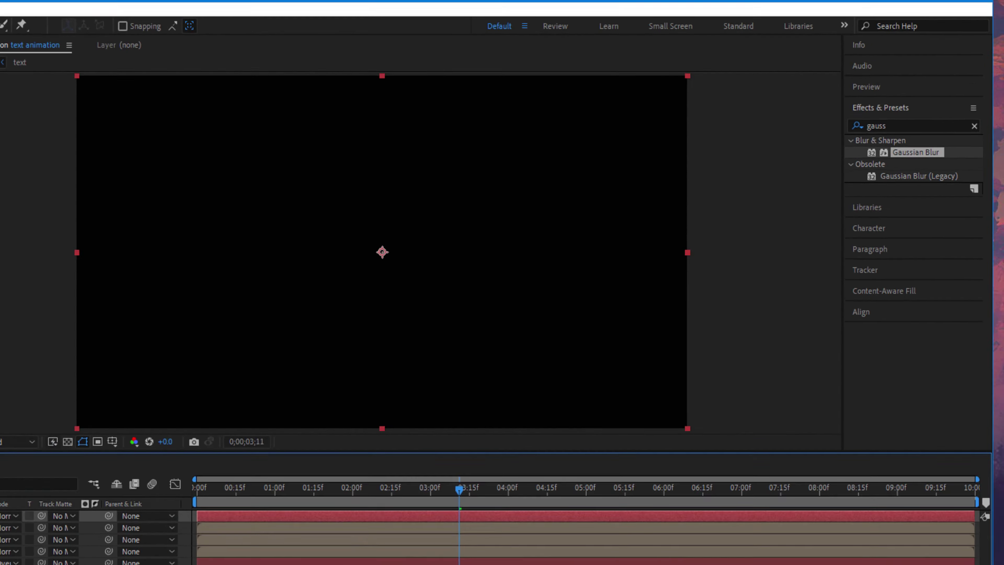
Apply the Turbulent Noise effect to the new top solid and set the layer's blending mode to Multiply
click(903, 126)
key(BackSpace)
text(turbulent noise)
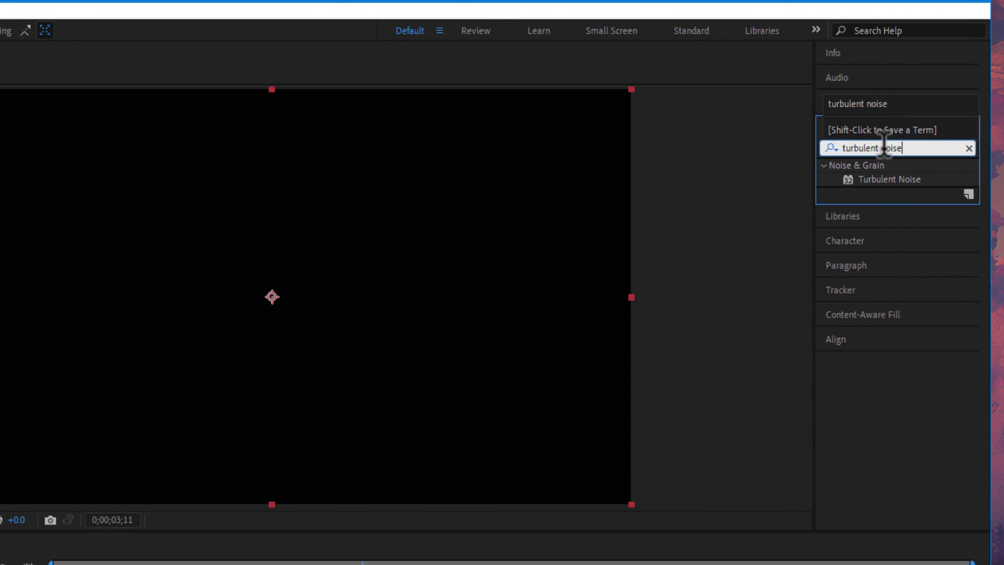
drag(890, 179, 585, 265)
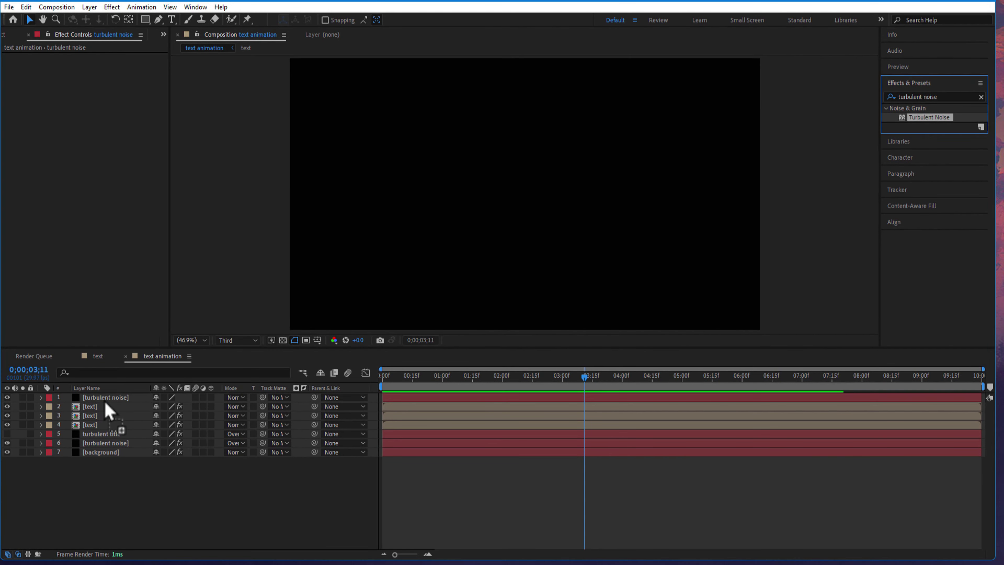
click(241, 405)
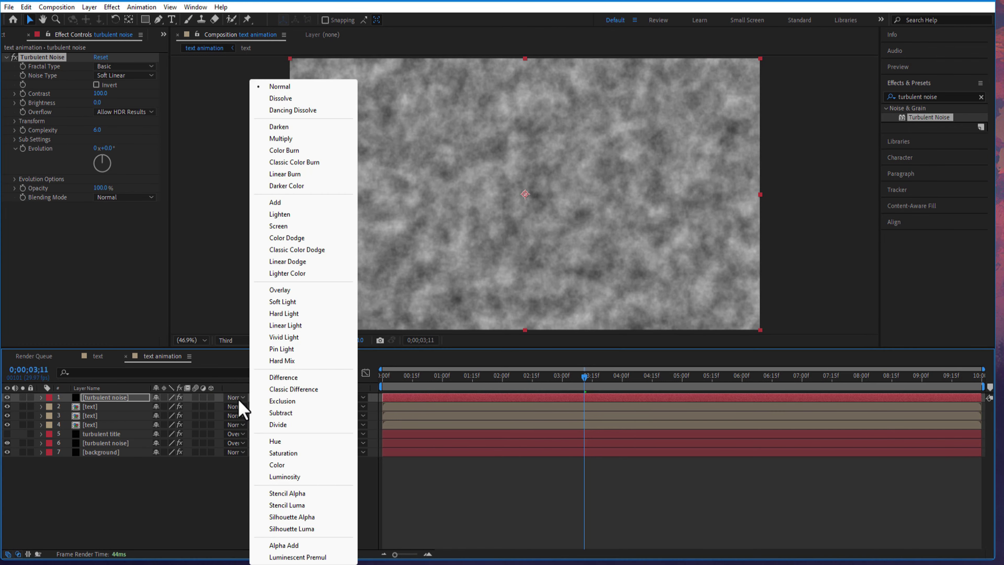
click(285, 138)
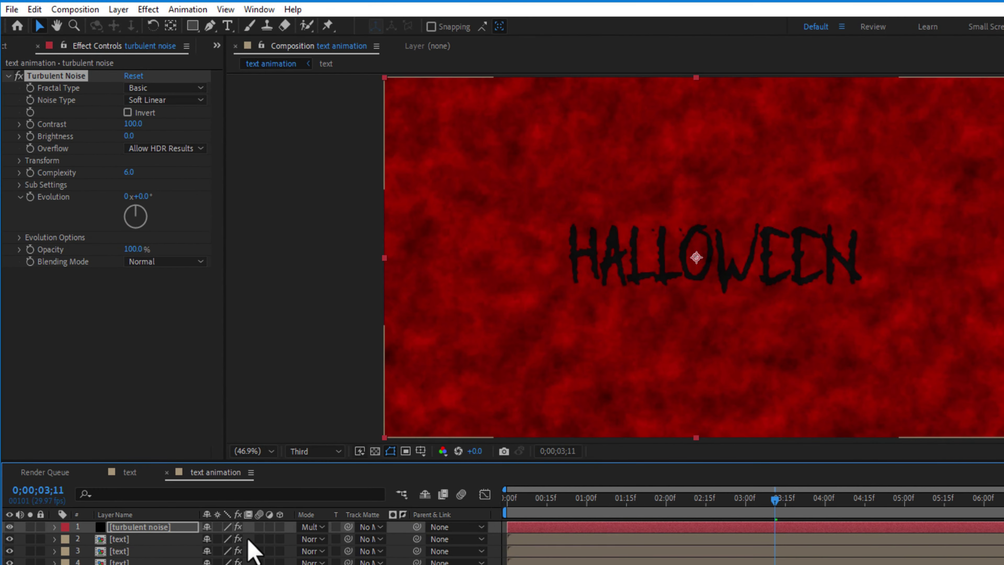
Set the top layer's Turbulent Noise to the Turbulent Sharp fractal type and the Linear noise type
click(164, 87)
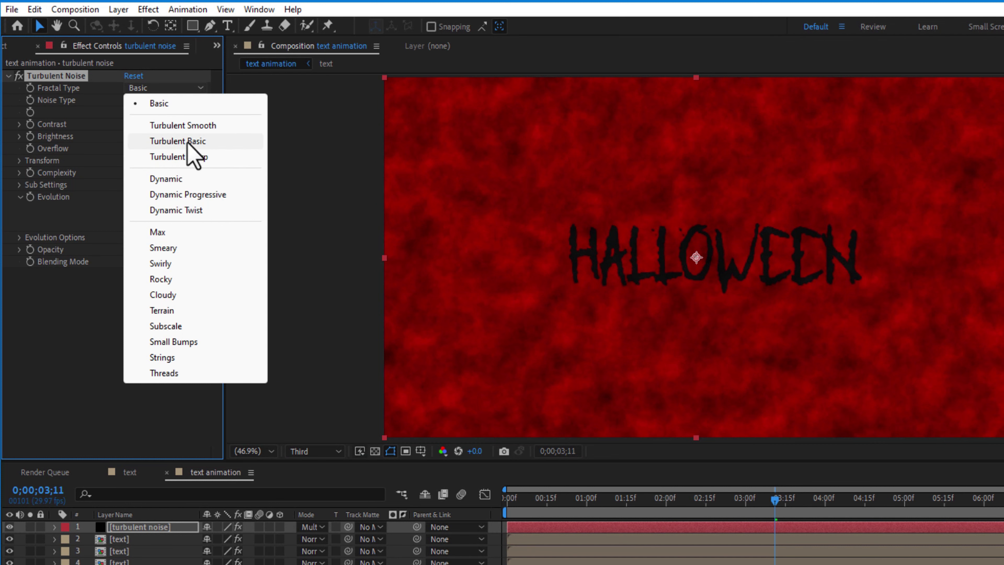
click(189, 157)
click(166, 100)
click(160, 133)
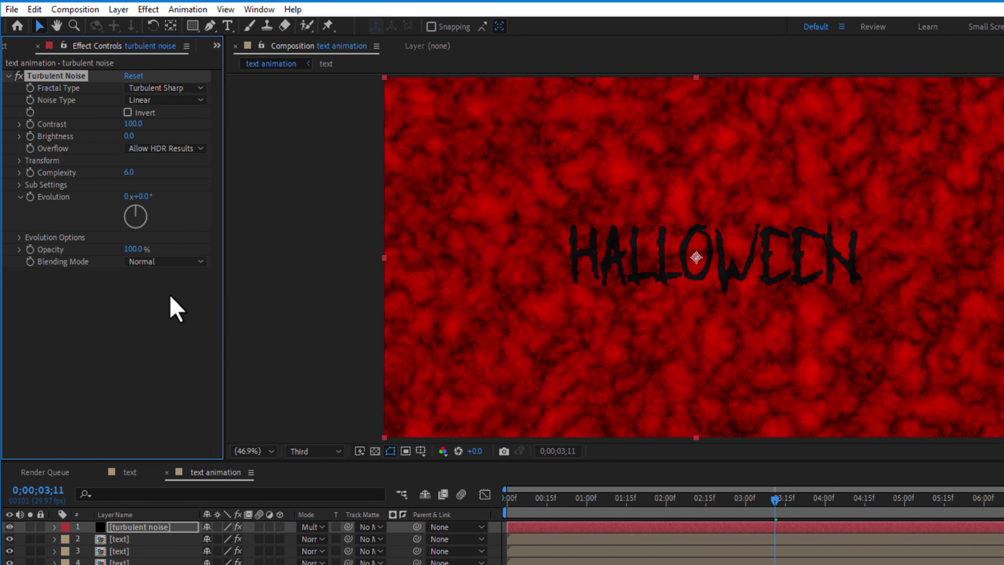
Set the top layer's Turbulent Noise contrast to 640, brightness to -54 and transform scale to 50
click(134, 124)
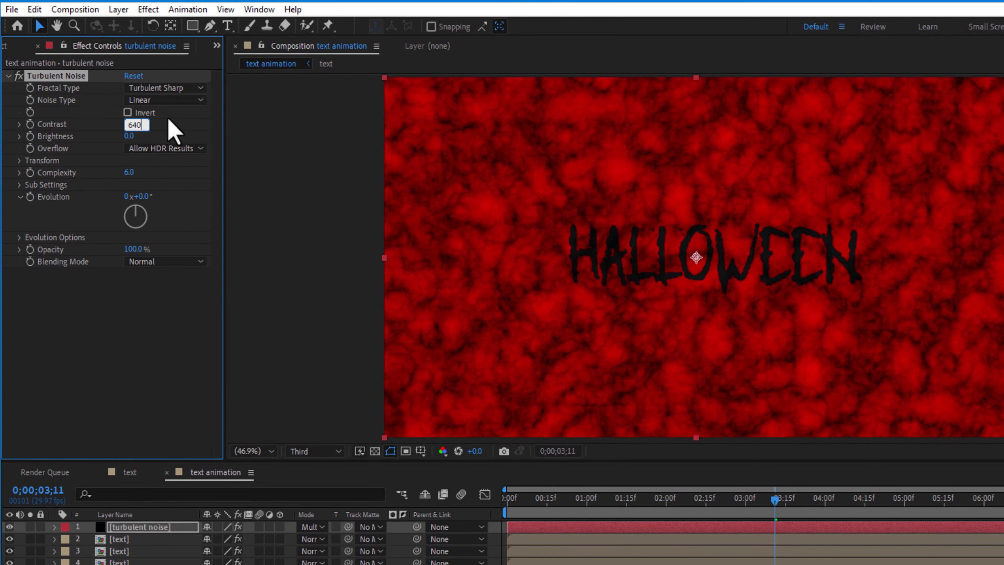
key(Return)
click(130, 135)
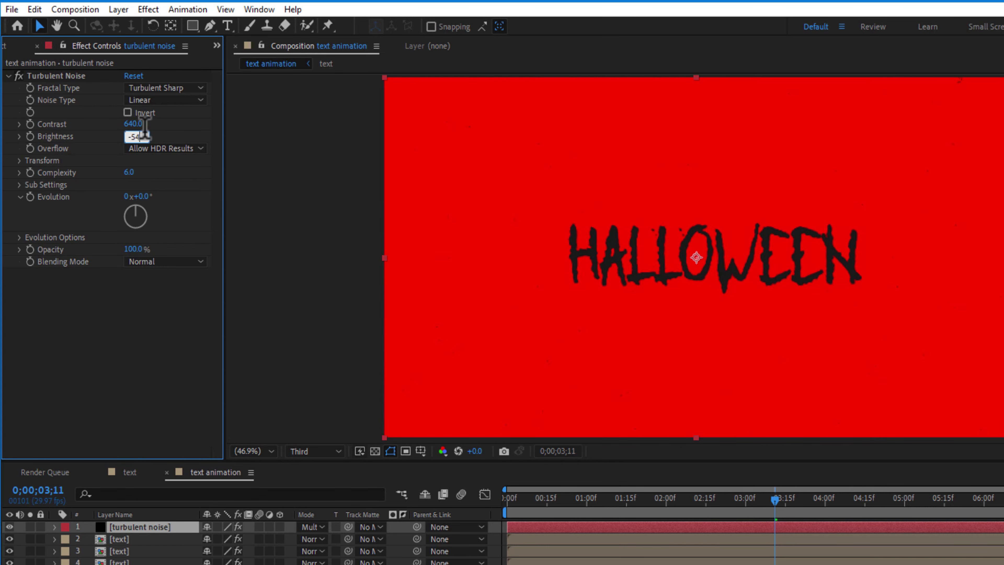
click(20, 160)
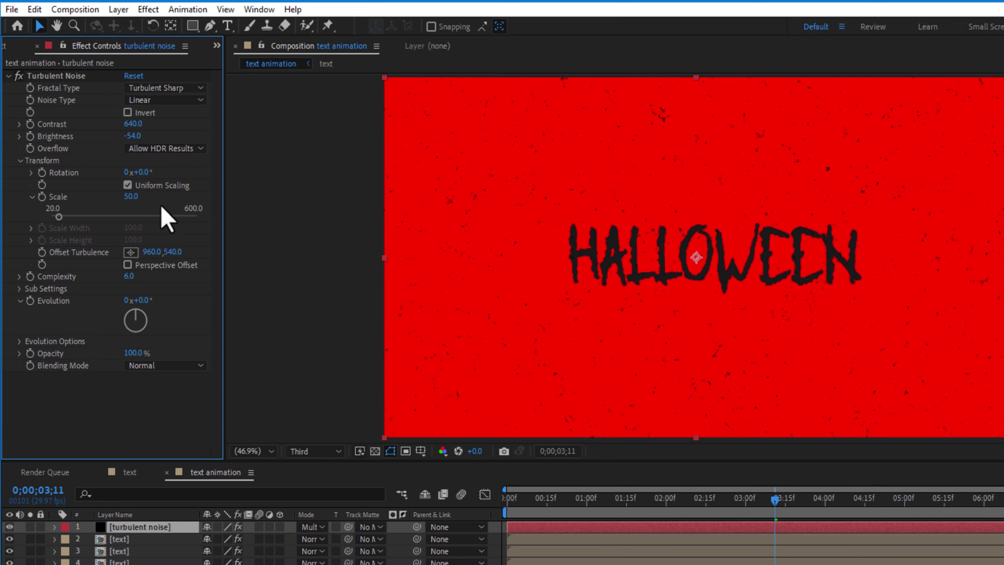
Animate the top layer's noise evolution with the two-line expression posterizeTime(8); and time*400
alt+click(29, 300)
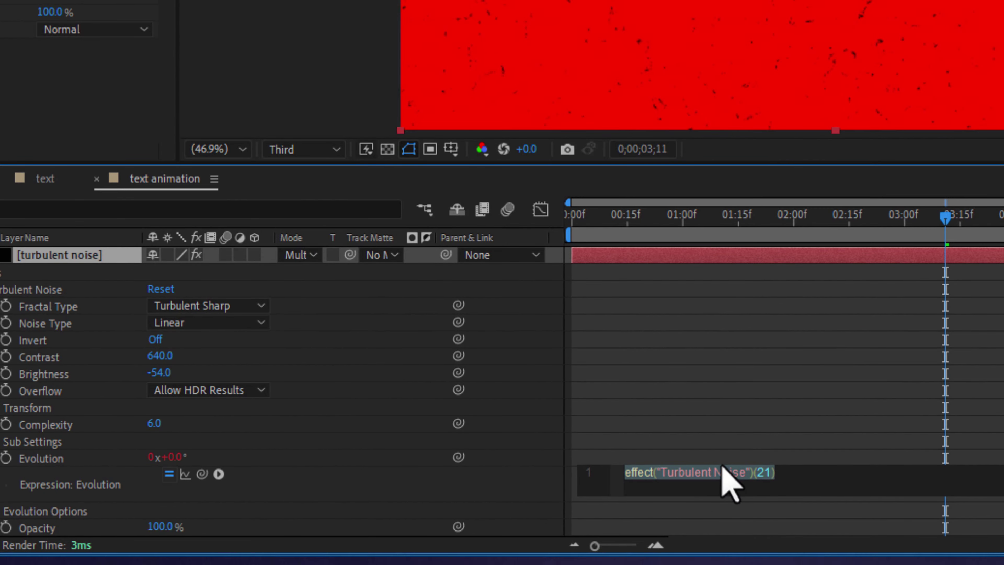
text(poster)
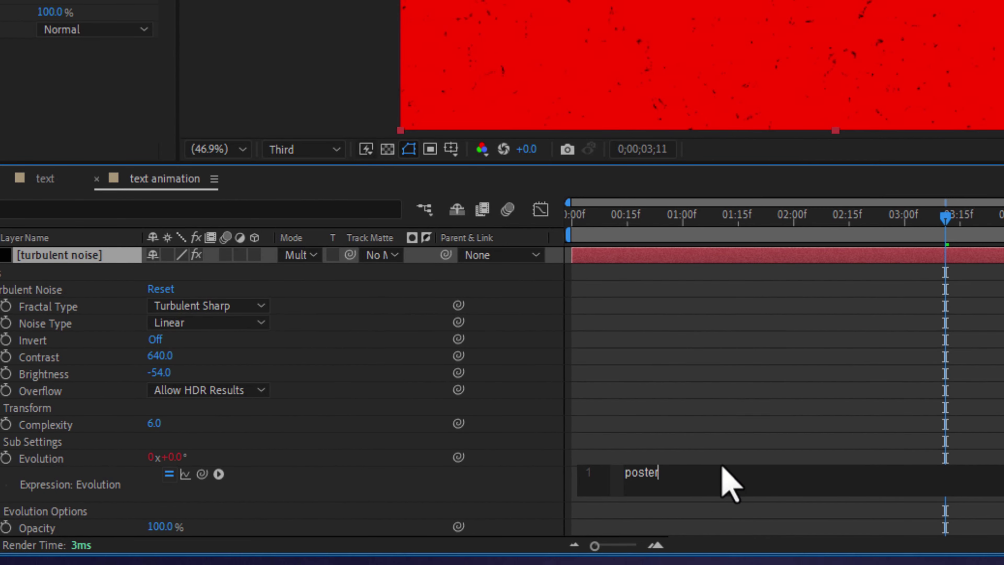
text(izeTime(8);)
key(Return)
text(time*400)
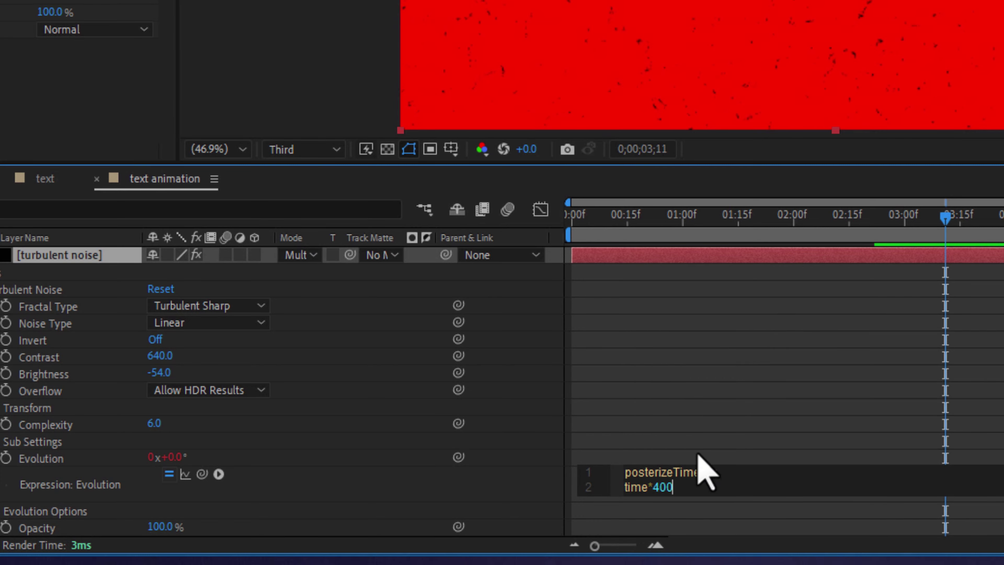
click(693, 446)
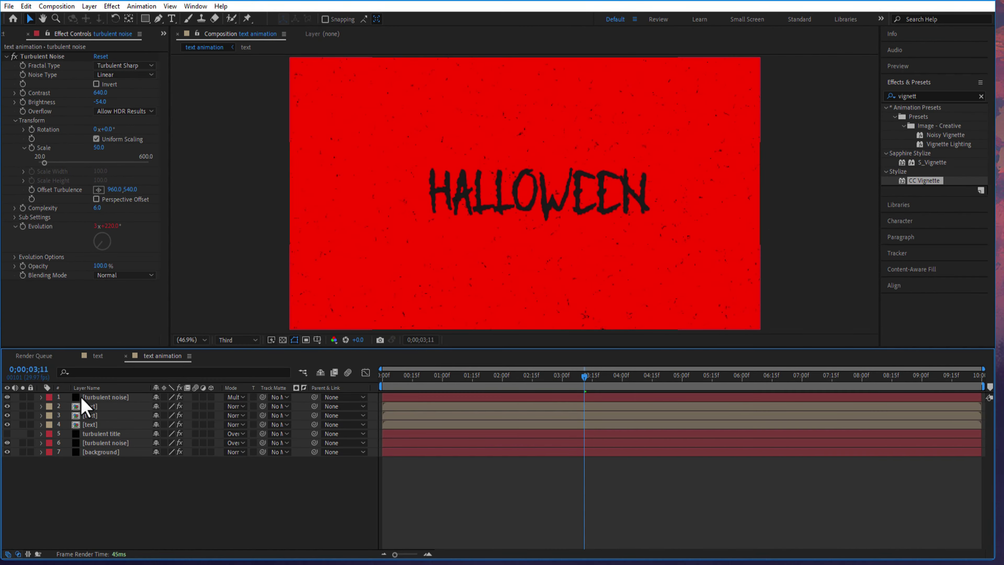
Duplicate the top turbulent noise layer and set the copy's contrast to 850 and scale to 100
click(94, 397)
key(ctrl+d)
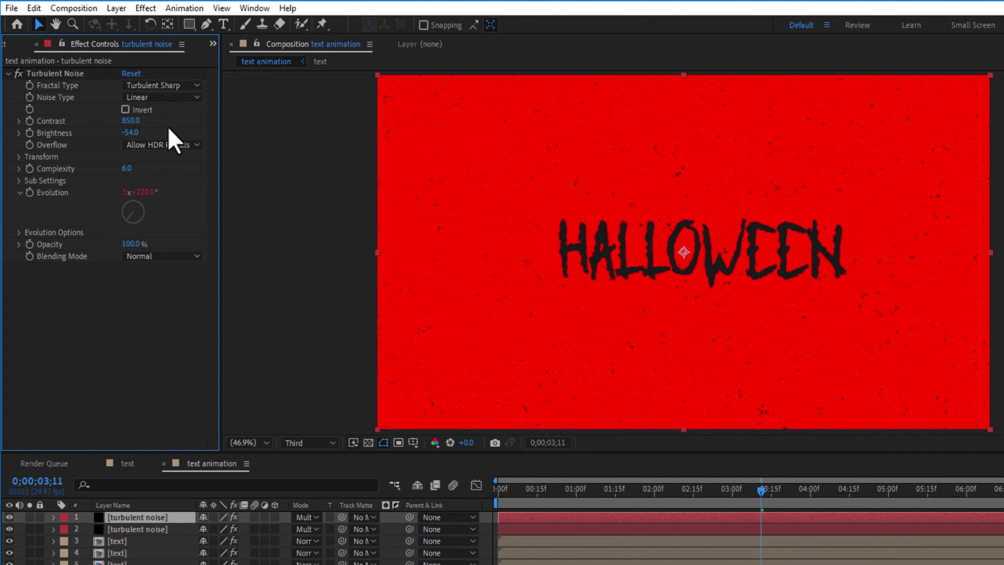
click(19, 157)
text(100)
key(Return)
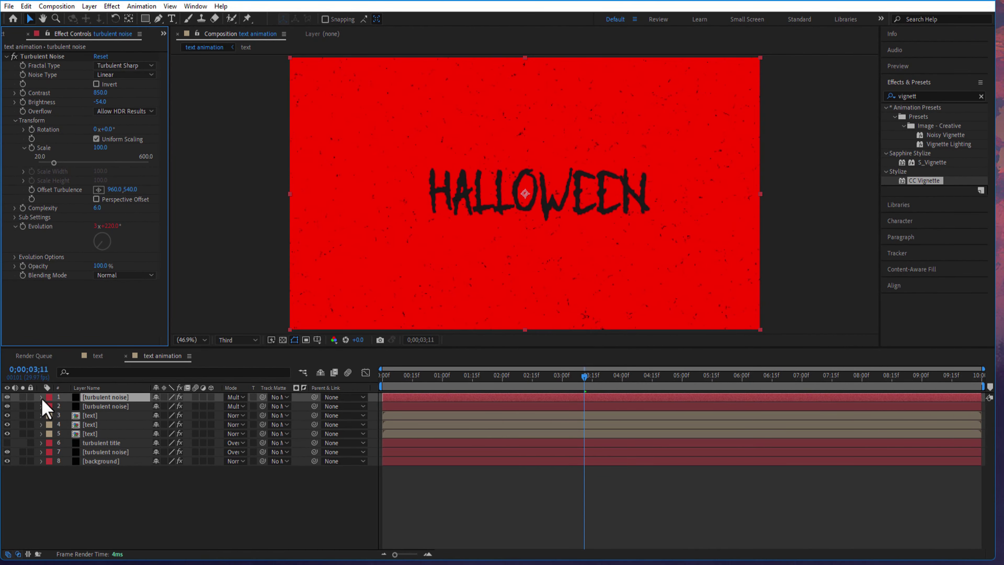
Change the duplicated noise layer's evolution expression so its second line reads time*200, and collapse the layer
click(41, 398)
click(50, 407)
click(59, 416)
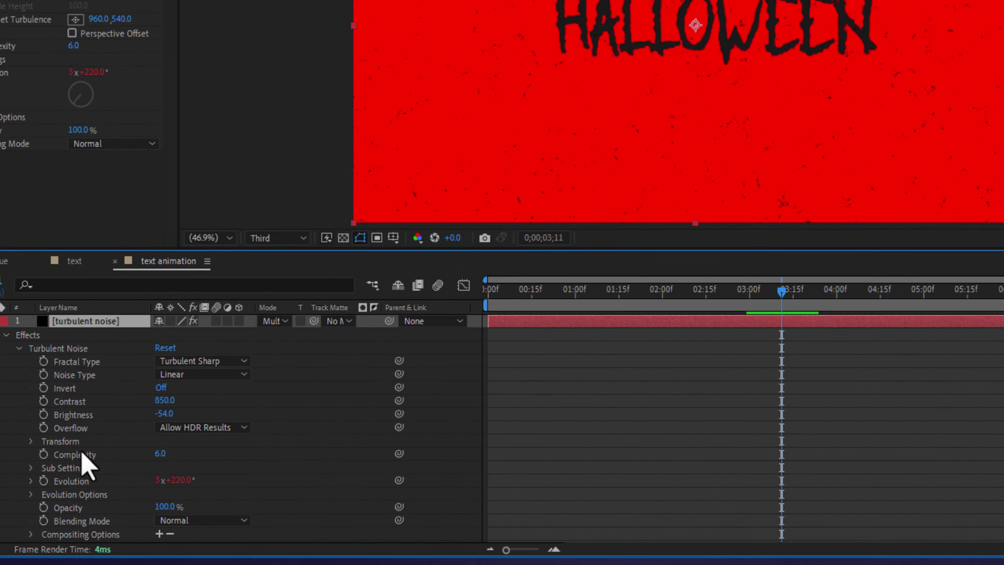
click(17, 471)
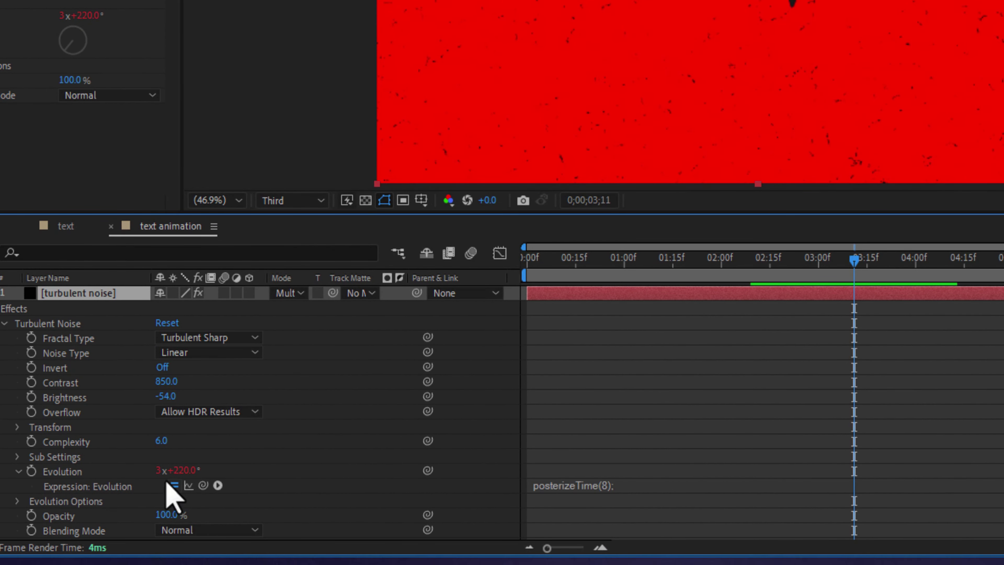
click(576, 498)
click(626, 498)
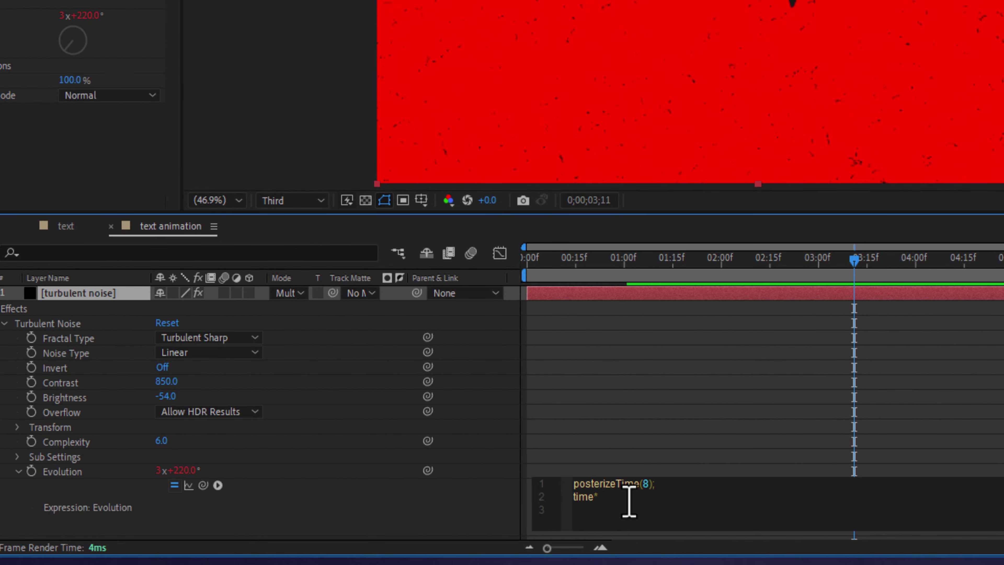
text(00)
click(684, 470)
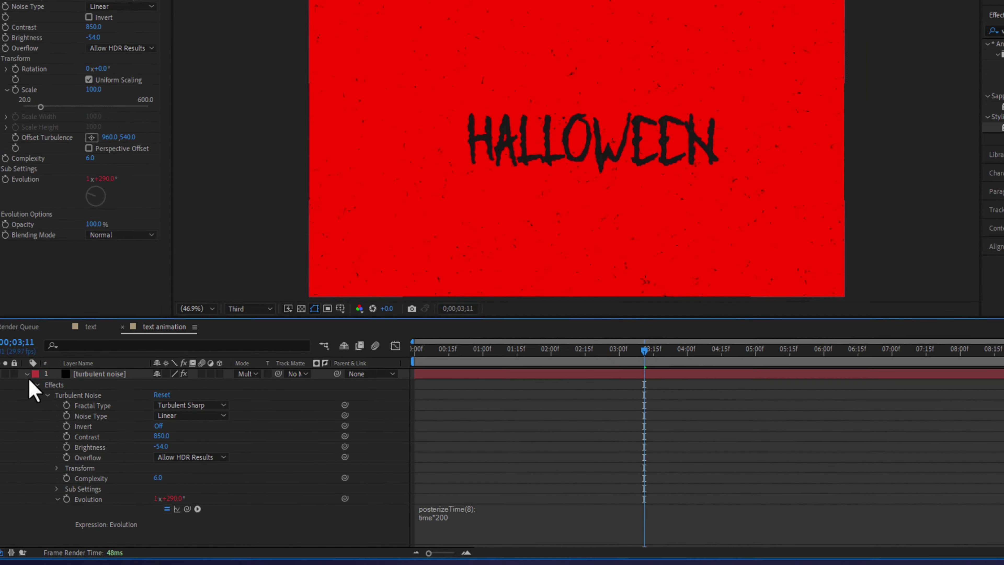
click(41, 397)
Duplicate the top turbulent noise layer again and set the copy's noise scale to 450
click(102, 397)
key(ctrl+d)
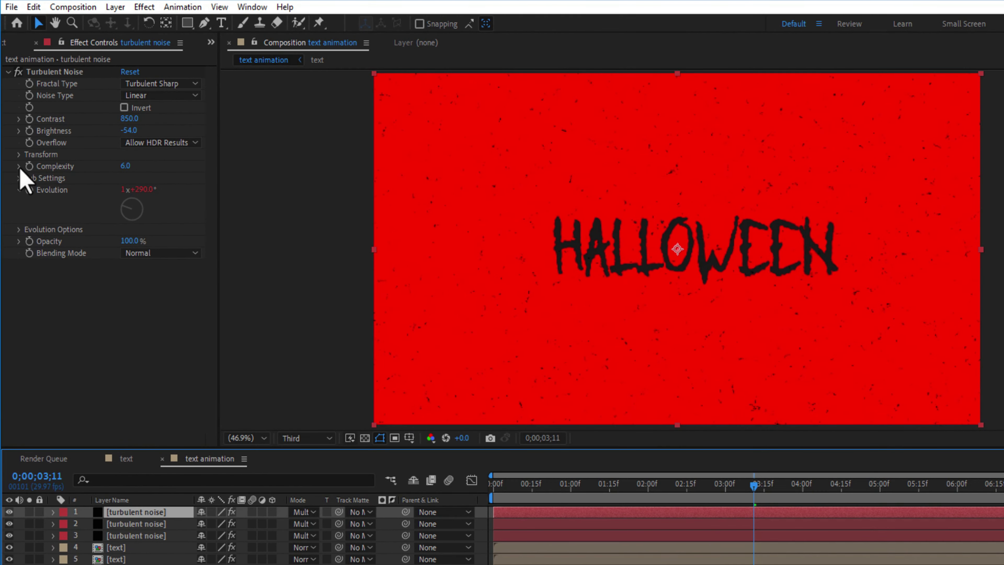
click(18, 154)
click(130, 193)
text(45)
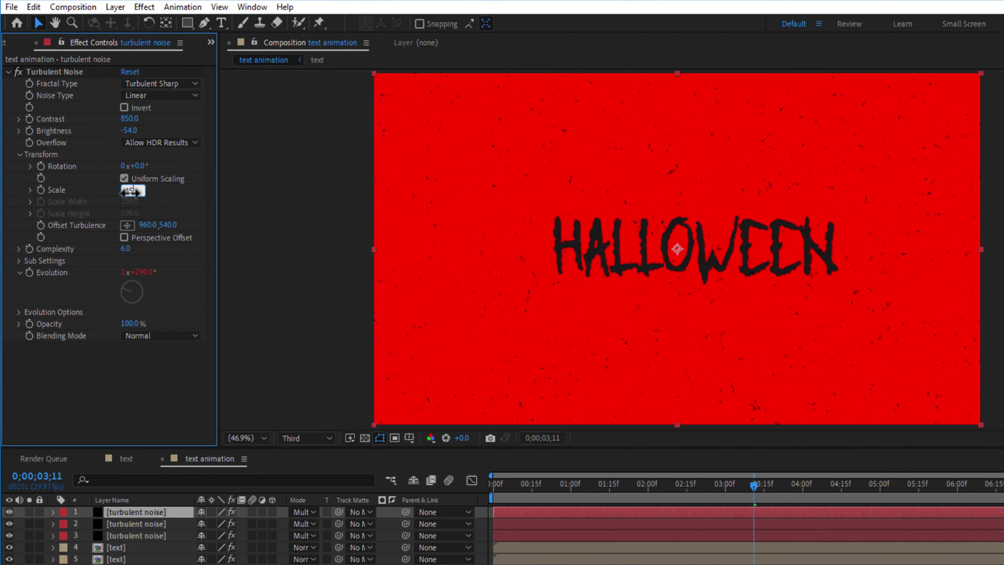
text(0)
key(Return)
Create an adjustment layer above all other layers and apply the Noise effect to it
right_click(150, 504)
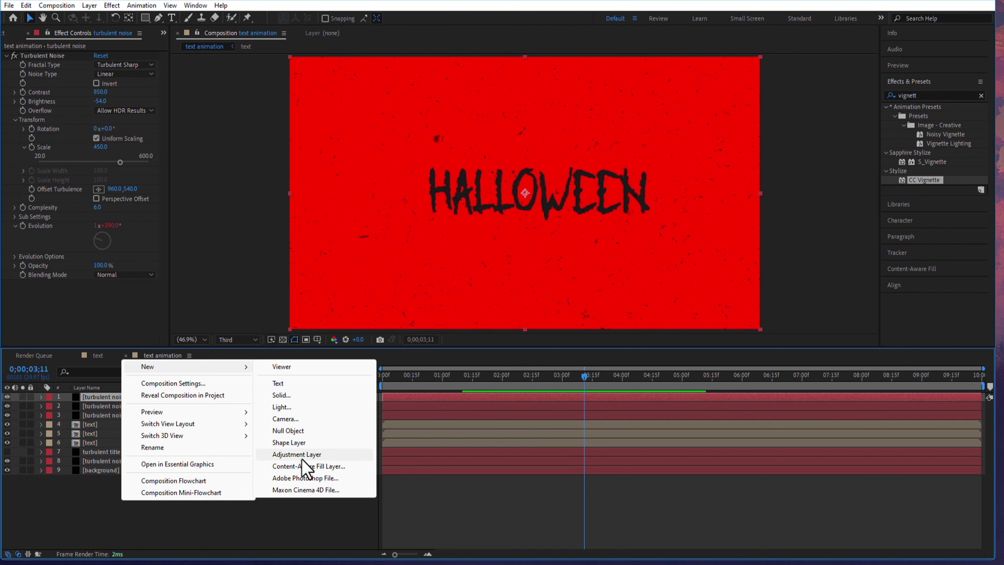
click(302, 459)
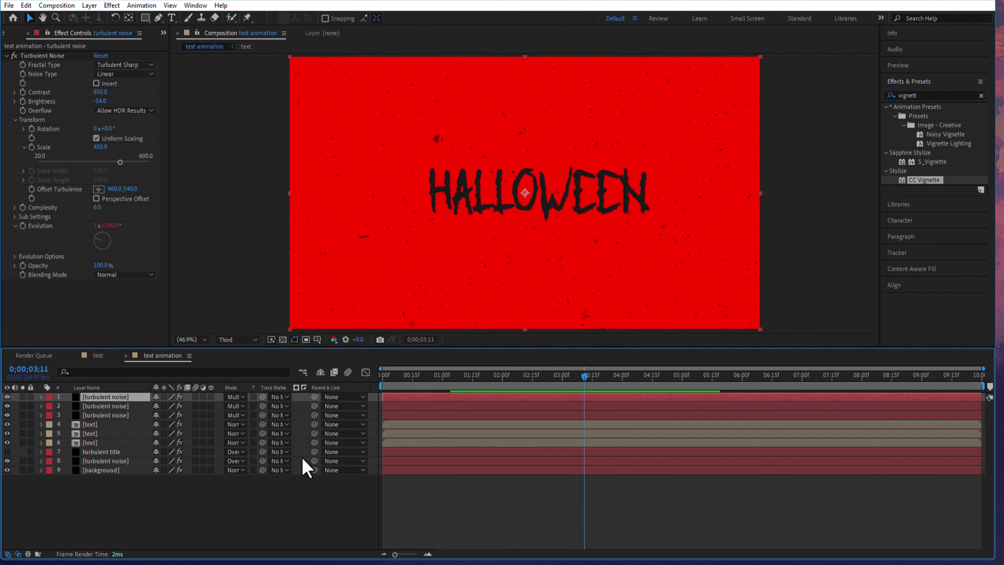
click(928, 96)
text(nois)
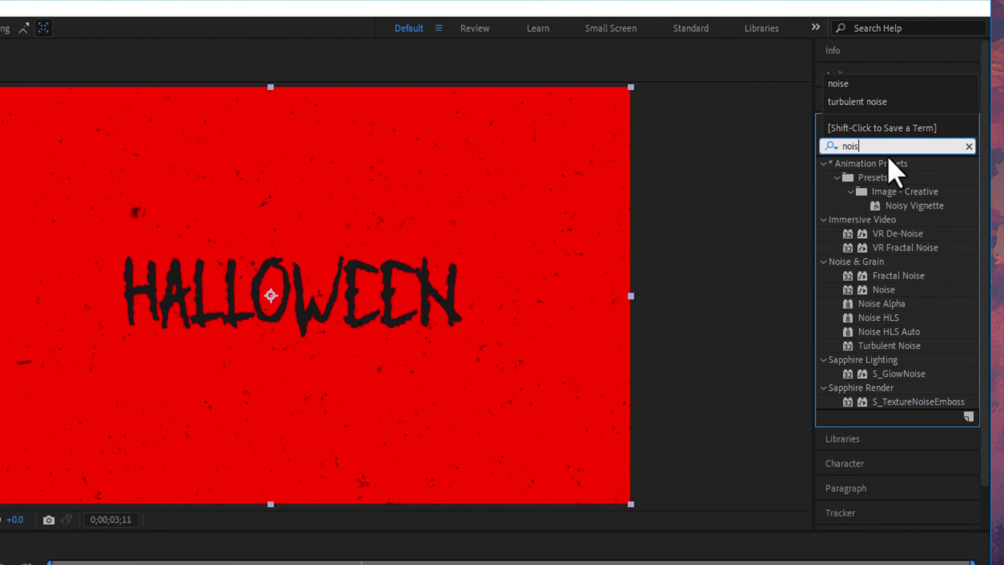
text(e)
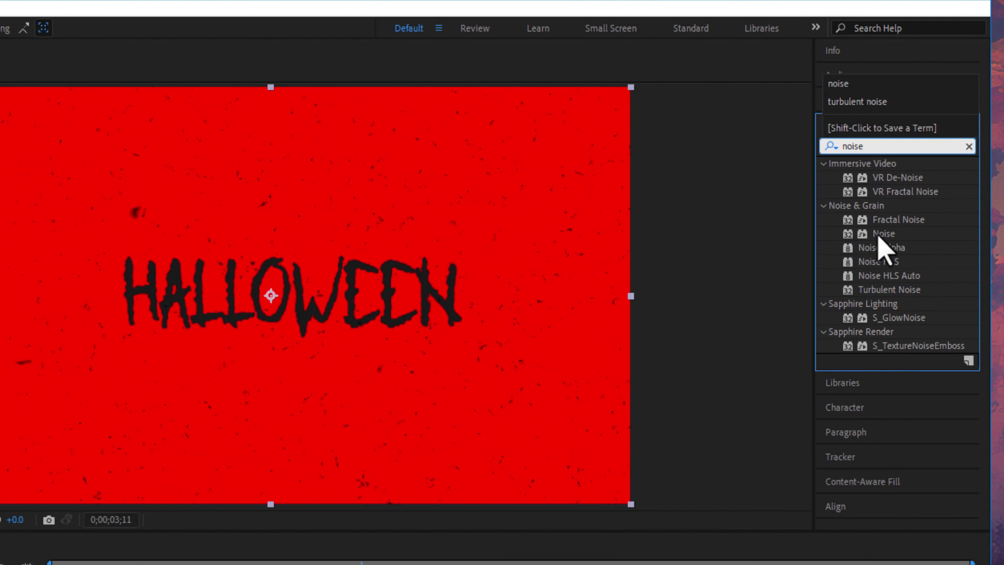
drag(878, 235, 119, 397)
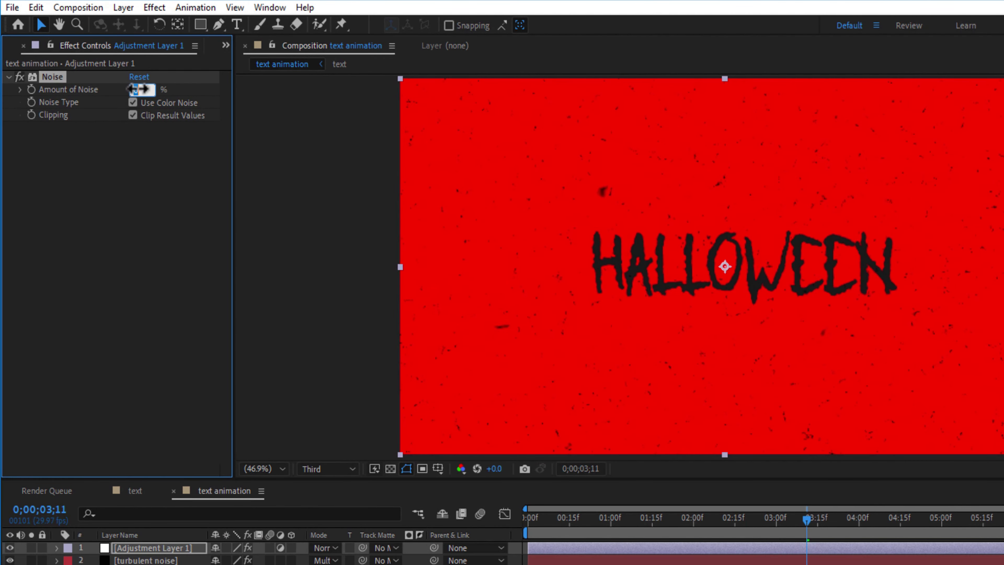
Set the adjustment layer's amount of noise to 10% and turn off Use Color Noise
click(147, 90)
text(10)
key(Return)
click(133, 103)
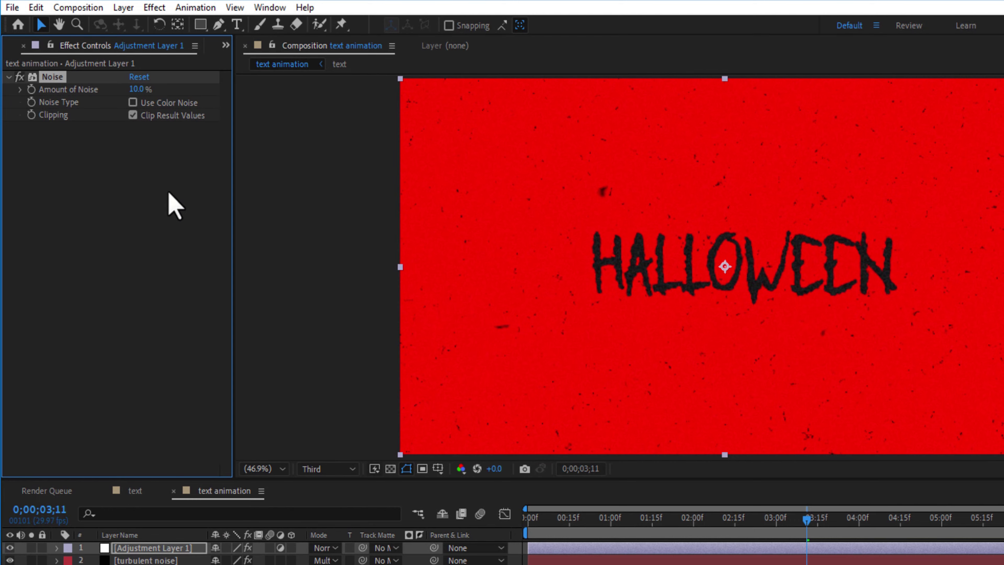
Find the CC Vignette effect and apply it to the adjustment layer
click(964, 99)
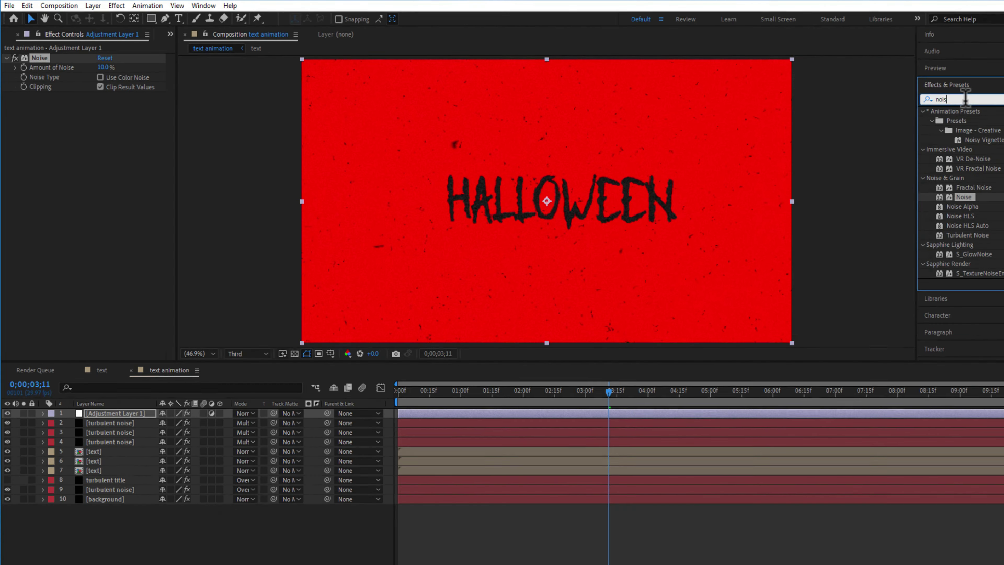
key(BackSpace)
text(vigne)
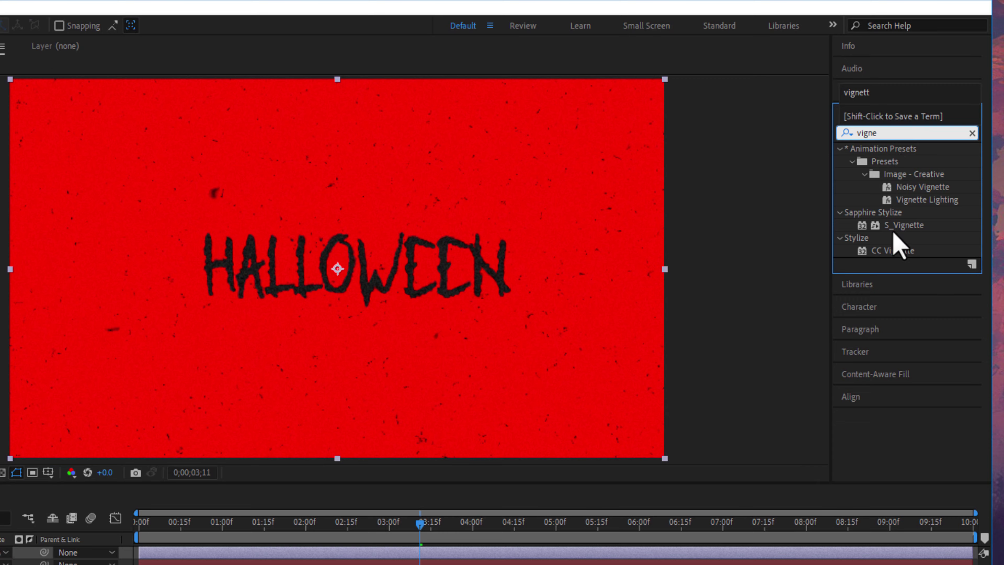
drag(894, 250, 124, 411)
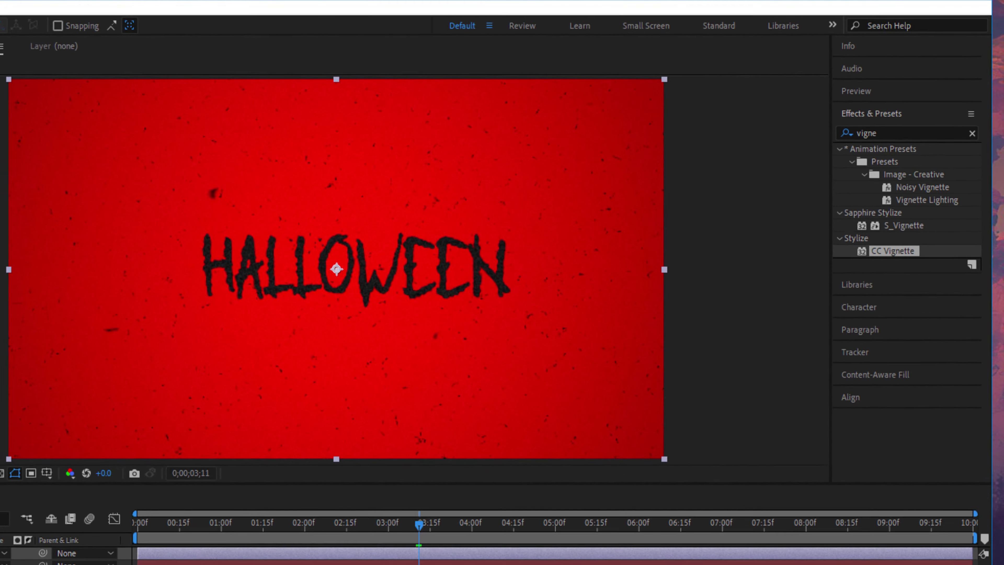
Find the Brightness & Contrast effect and add it to the adjustment layer
click(917, 95)
text(bright)
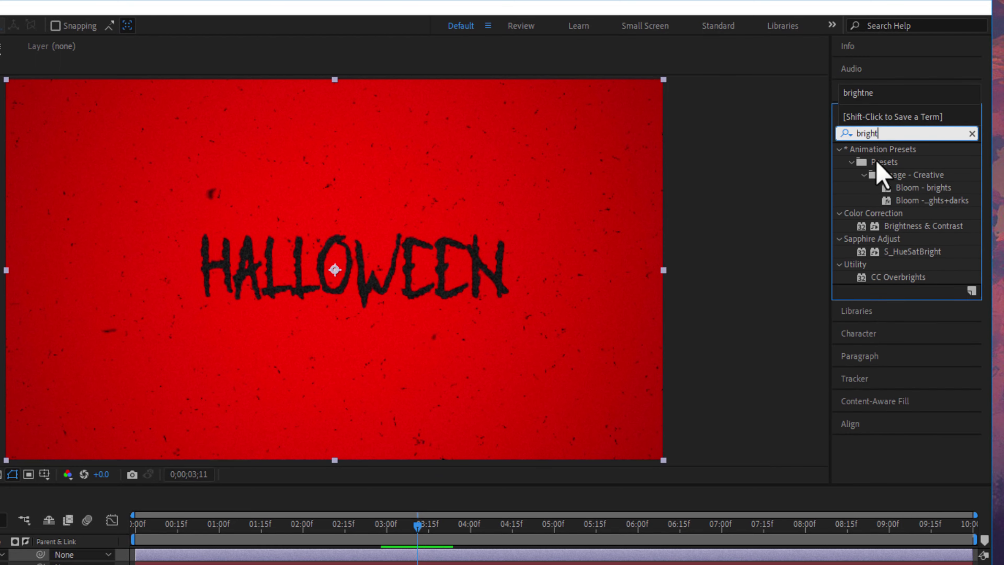
drag(905, 226, 102, 397)
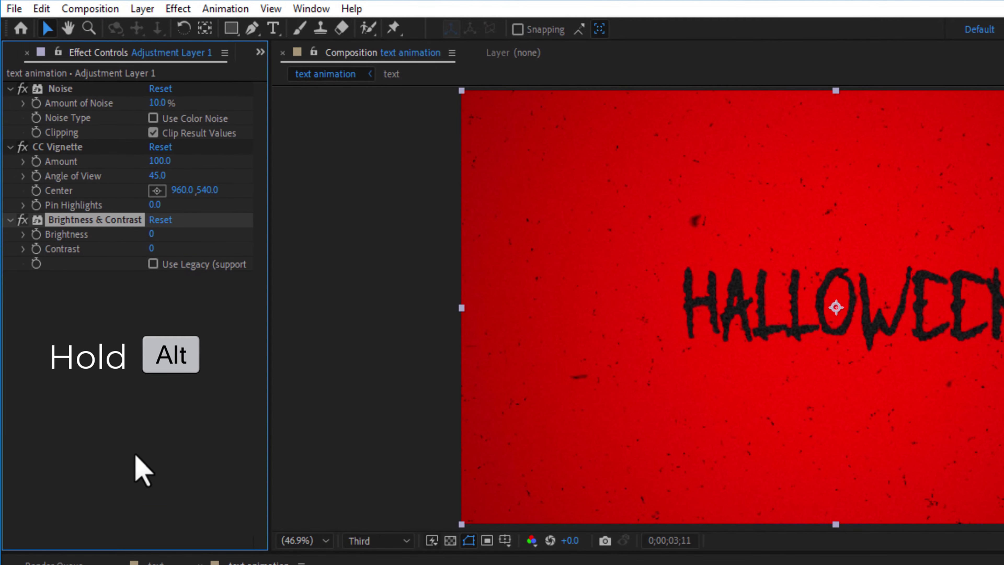
Give the adjustment layer's Brightness property the expression random(-2,5) and copy the expression text
alt+click(36, 234)
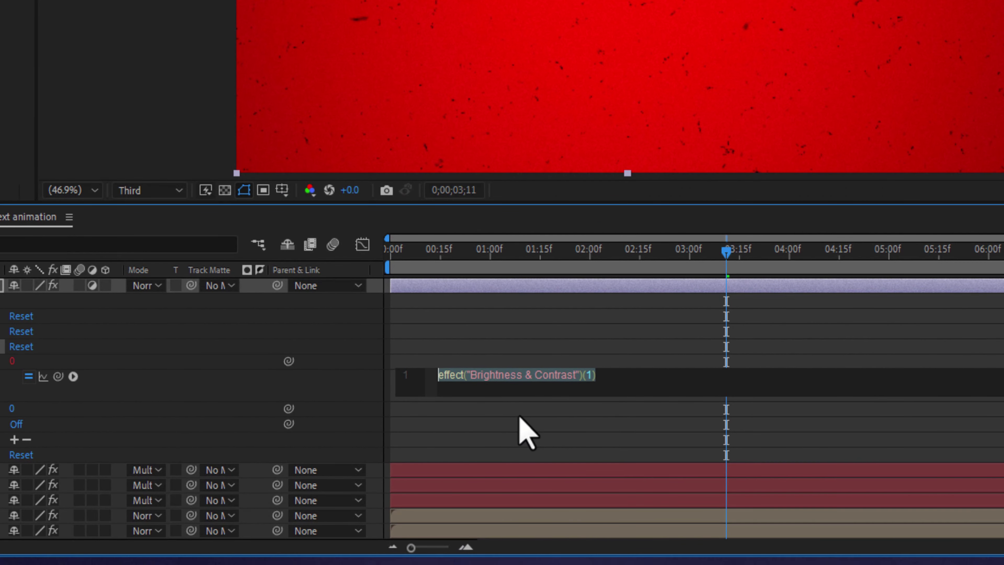
text(random)
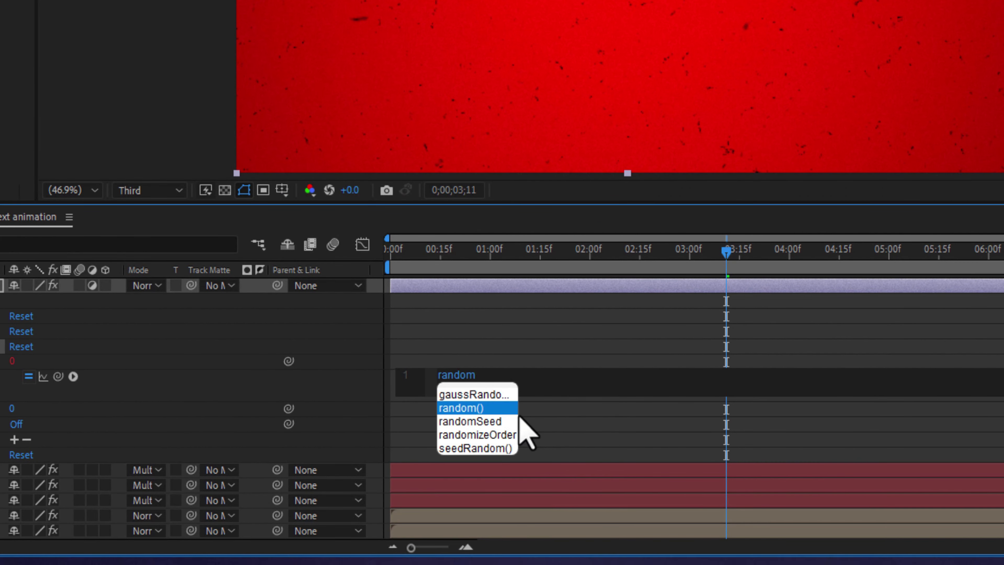
click(482, 410)
key(ctrl+a)
key(ctrl+c)
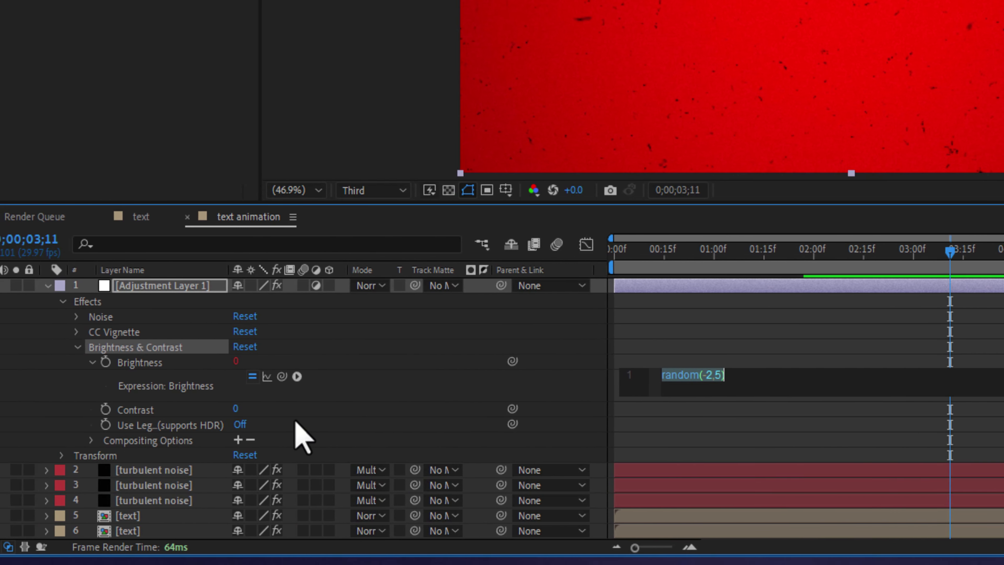
Paste random(-2,5) as the expression of the adjustment layer's Contrast property, replacing its default text
alt+click(105, 410)
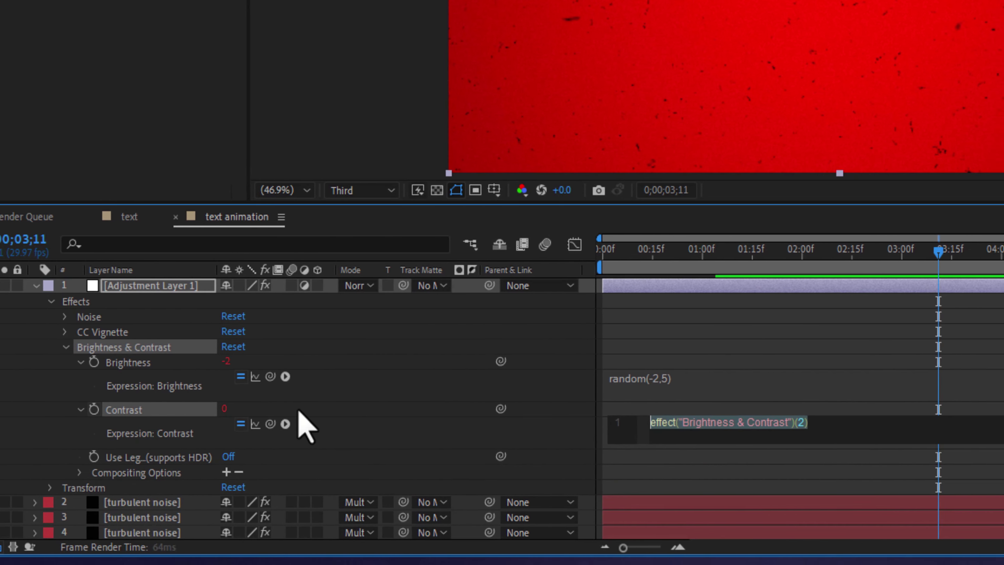
key(BackSpace)
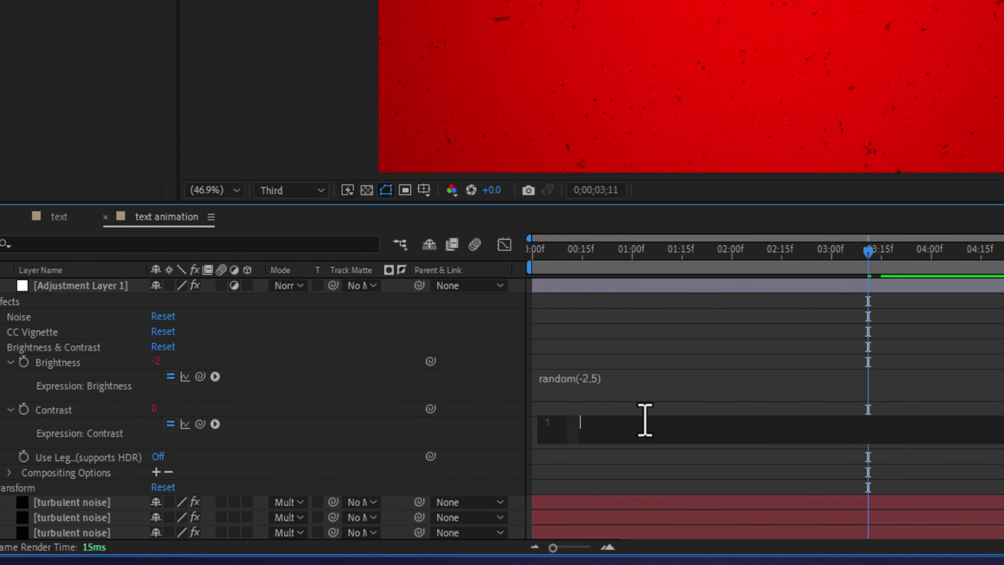
key(ctrl+v)
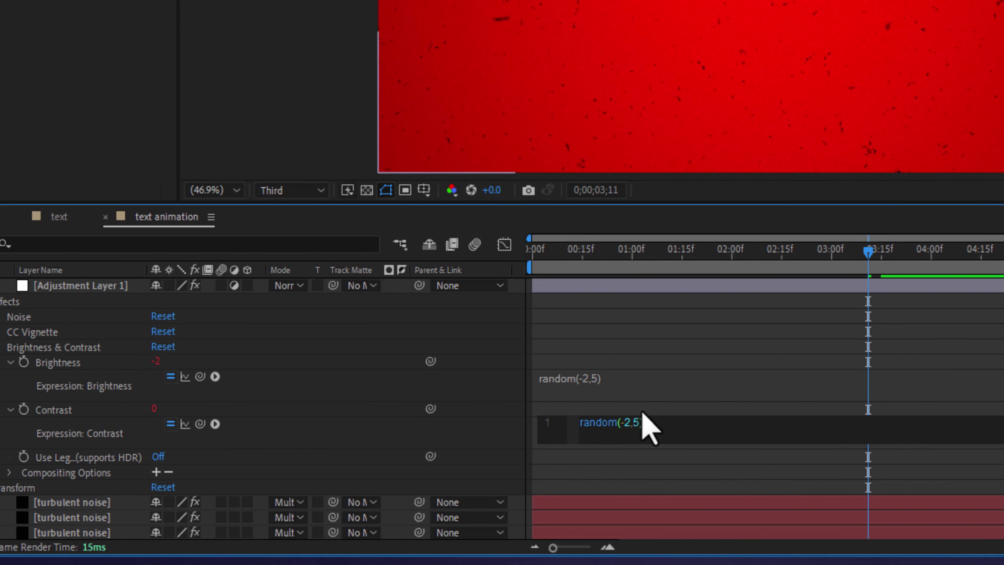
click(668, 408)
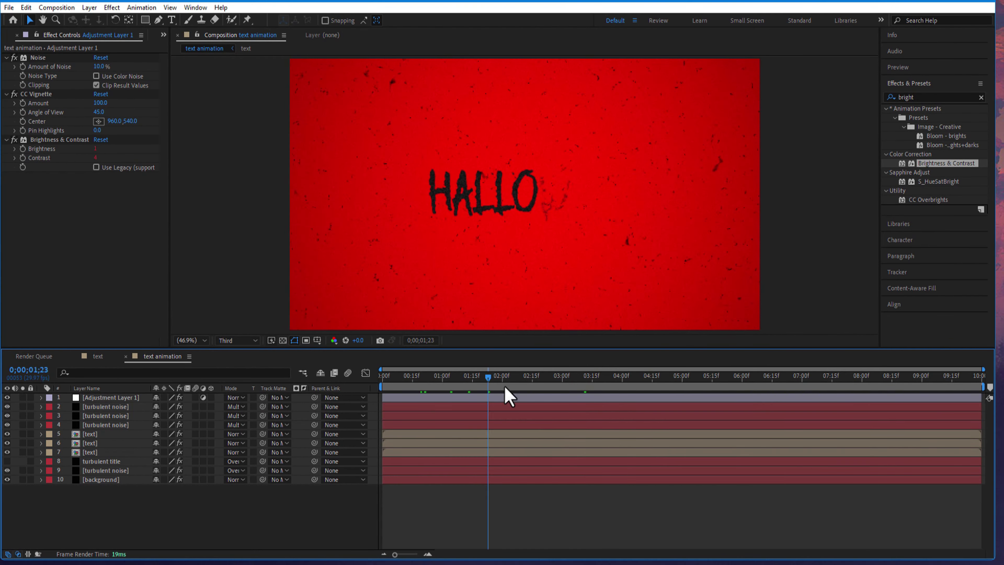
Apply Turbulent Displace to the lowest text layer and set its displacement amount to 30
drag(504, 390, 561, 390)
click(89, 452)
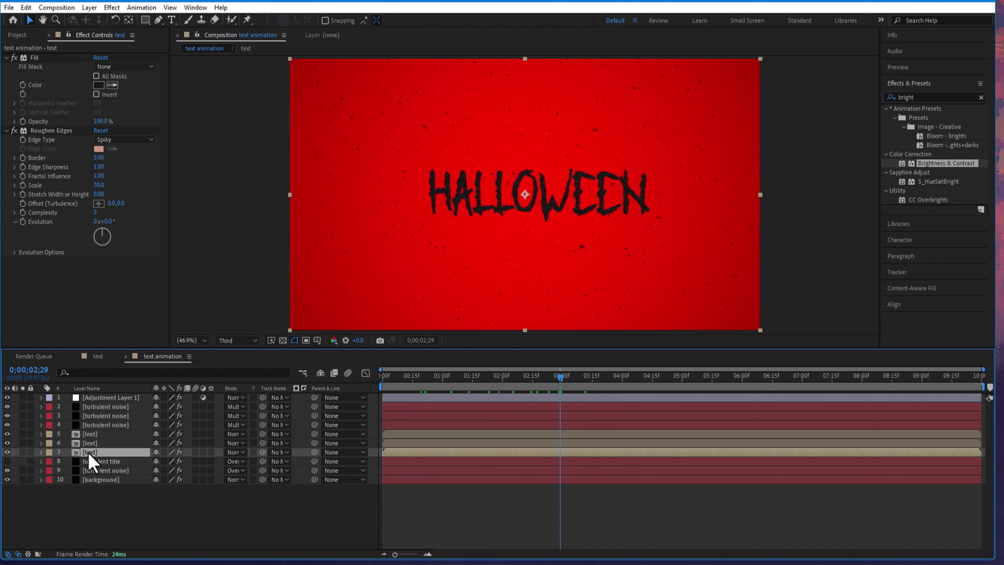
click(909, 97)
text(turbulent)
drag(923, 125, 115, 452)
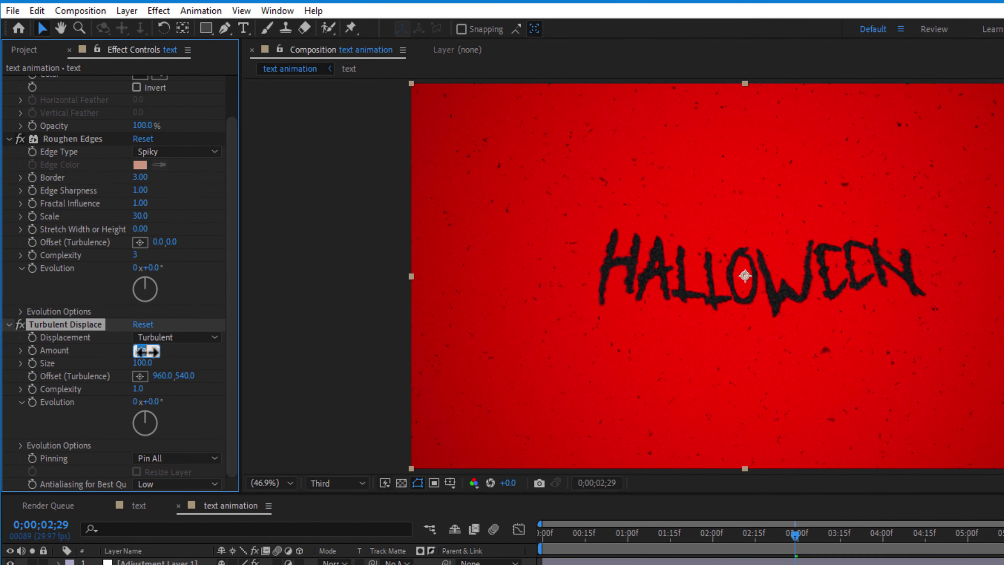
key(Return)
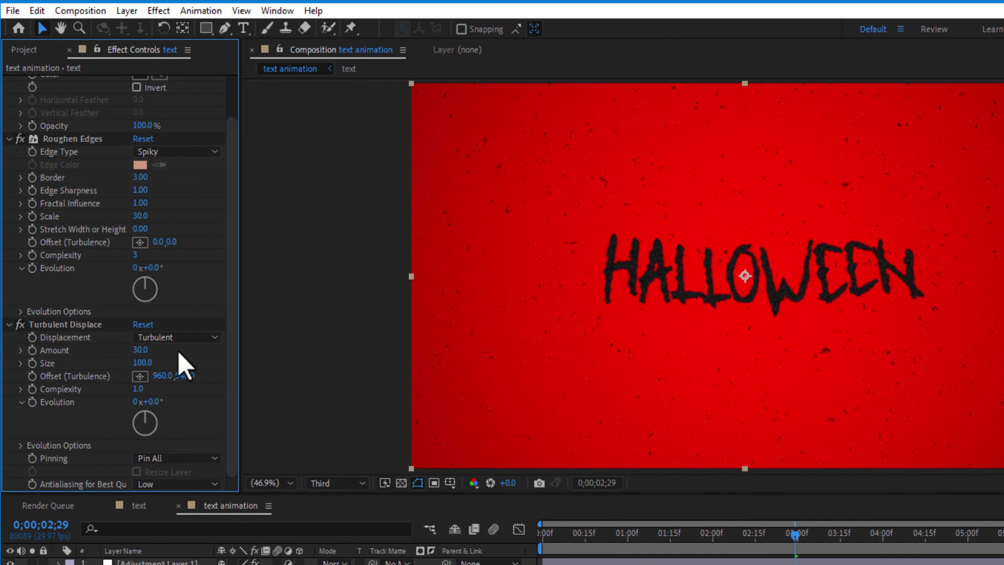
Animate the Turbulent Displace evolution on the lowest text layer with the expression time*30
alt+click(33, 402)
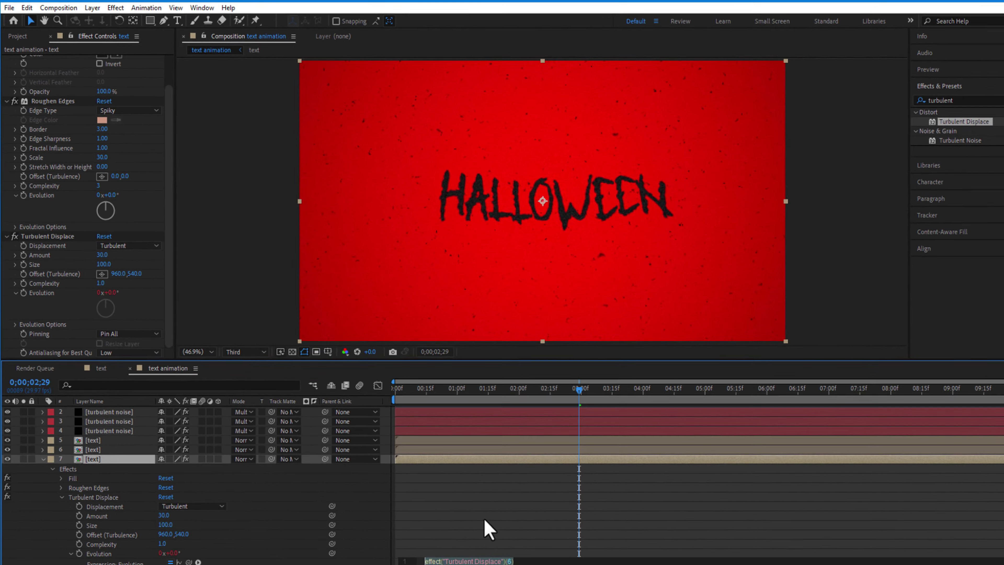
text(t)
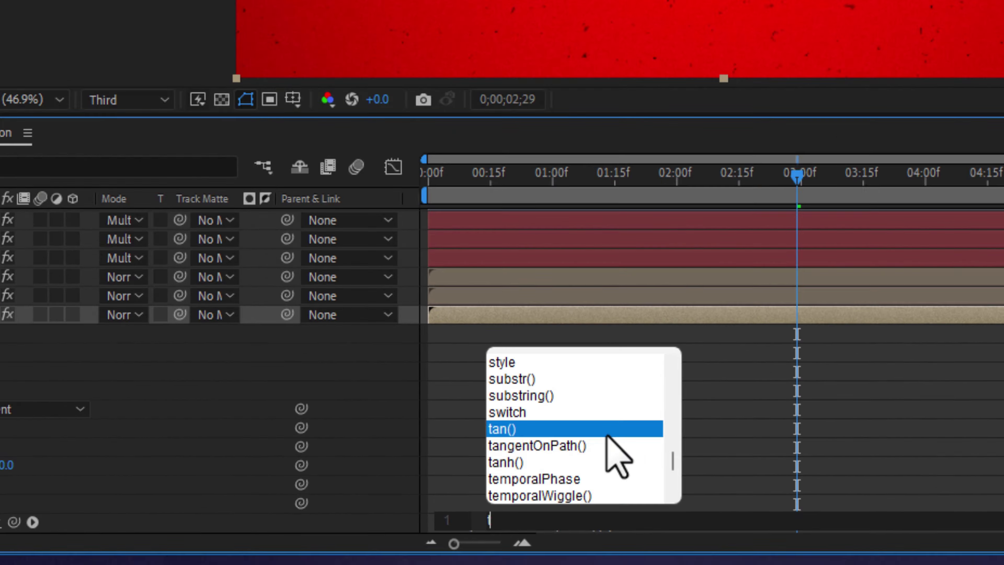
text(ime)
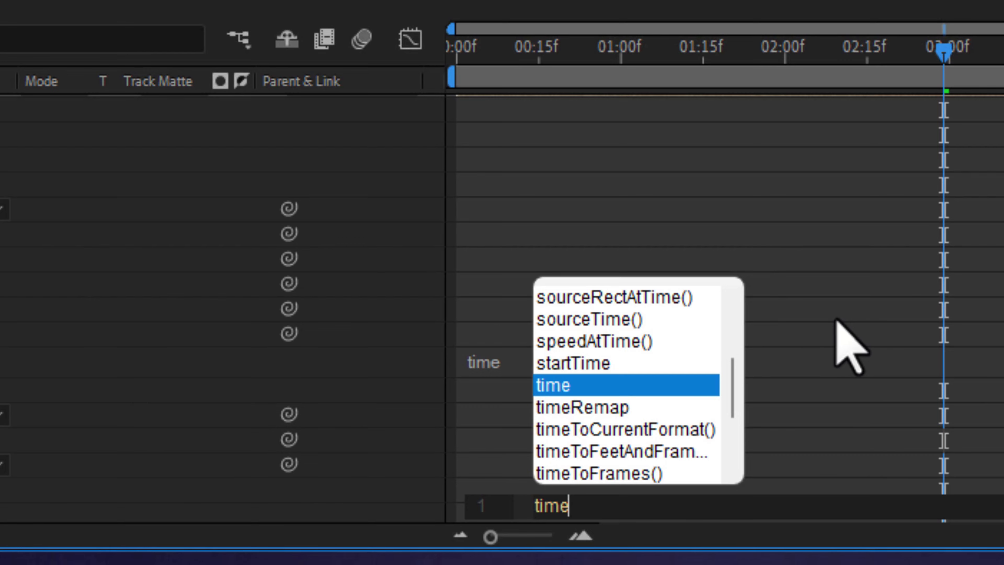
text(*30)
click(674, 432)
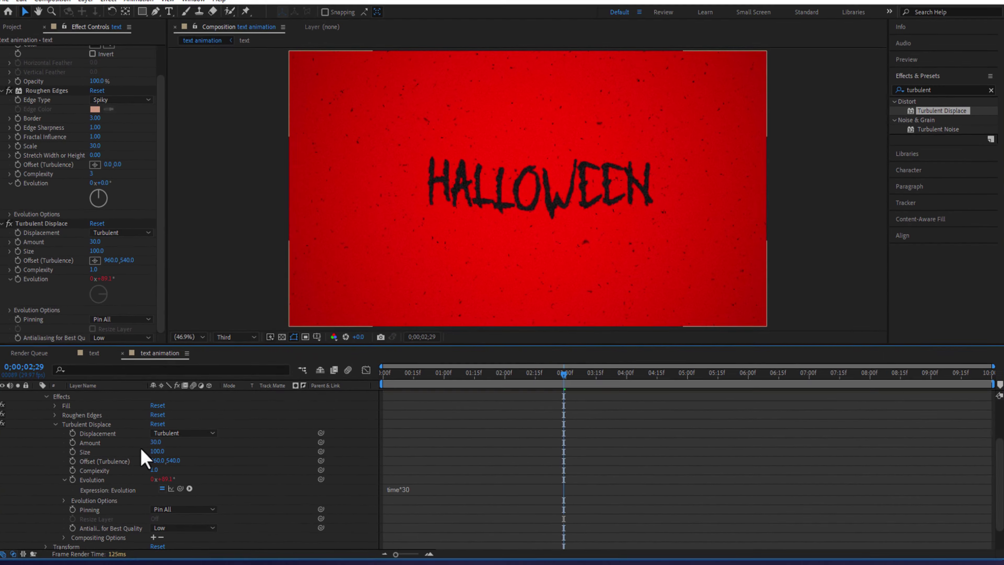
Copy the Turbulent Displace effect from the lowest text layer onto the text layers above it, and collapse the source layer
scroll(140, 449, up, 3)
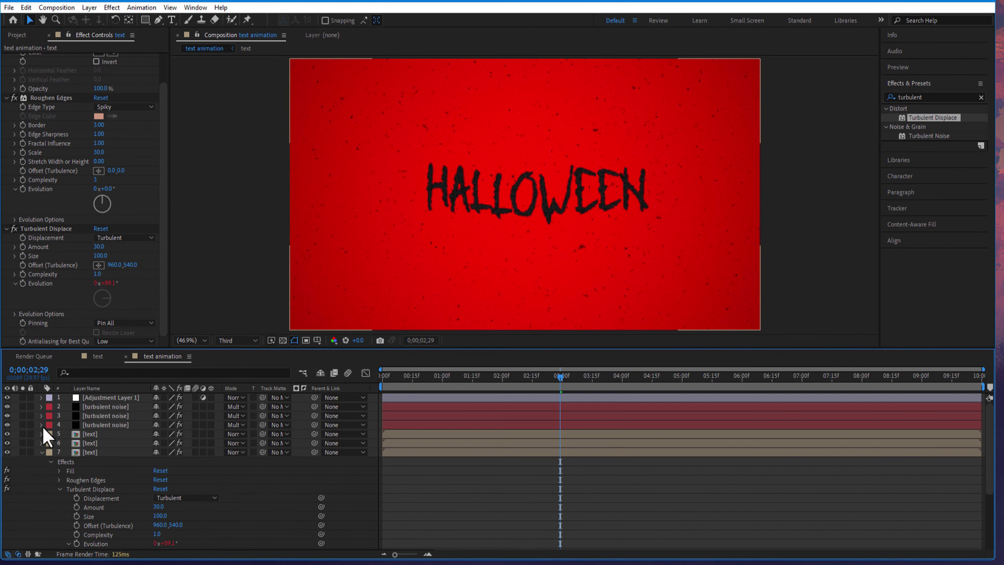
click(47, 231)
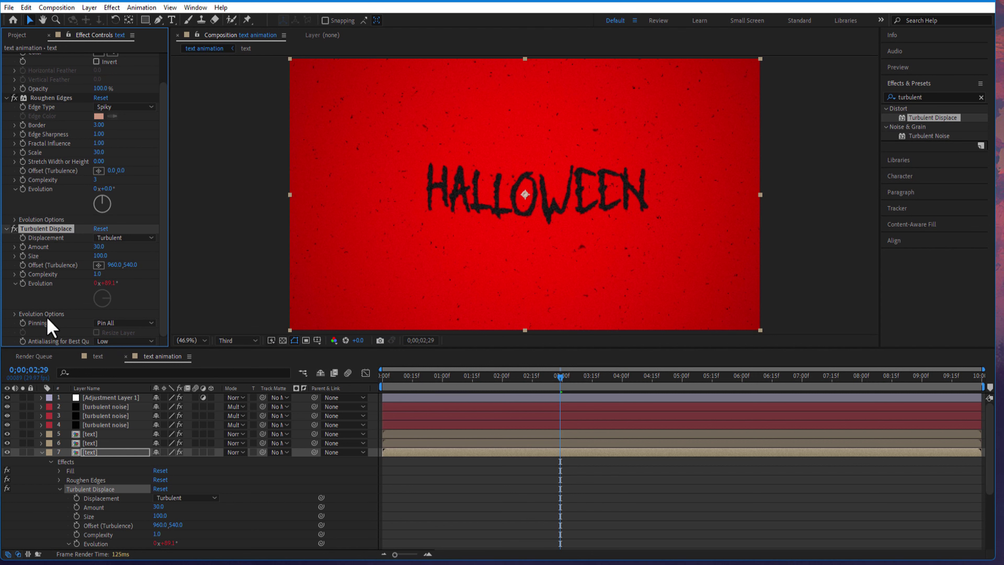
click(41, 452)
click(91, 444)
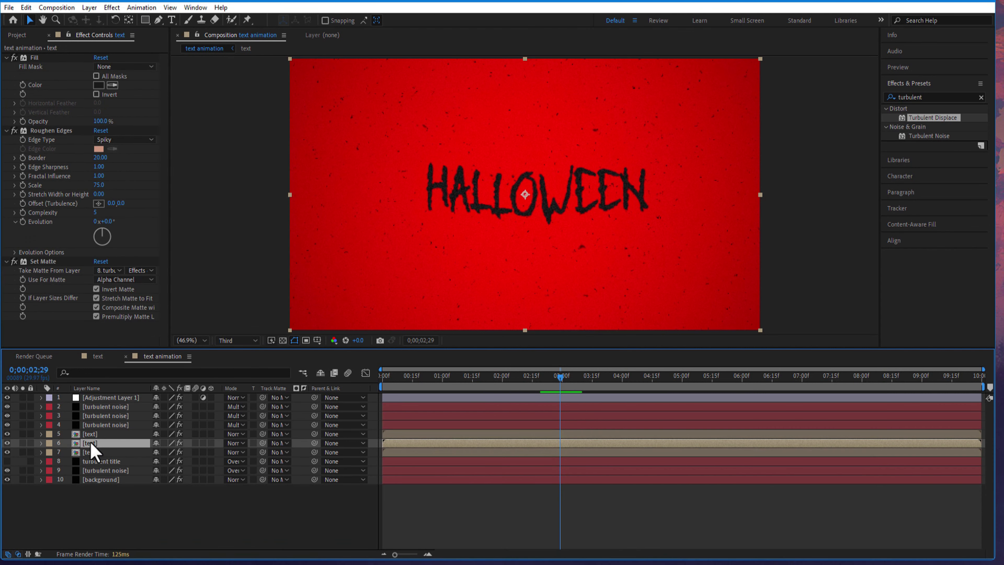
click(96, 434)
key(ctrl+v)
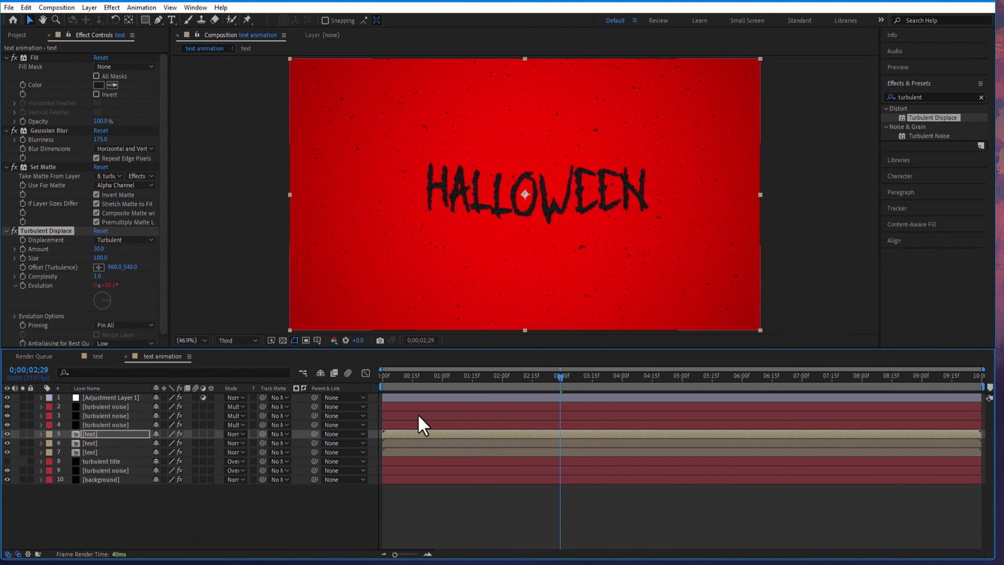
Preview the text animation from the start of the timeline
click(382, 375)
key(space)
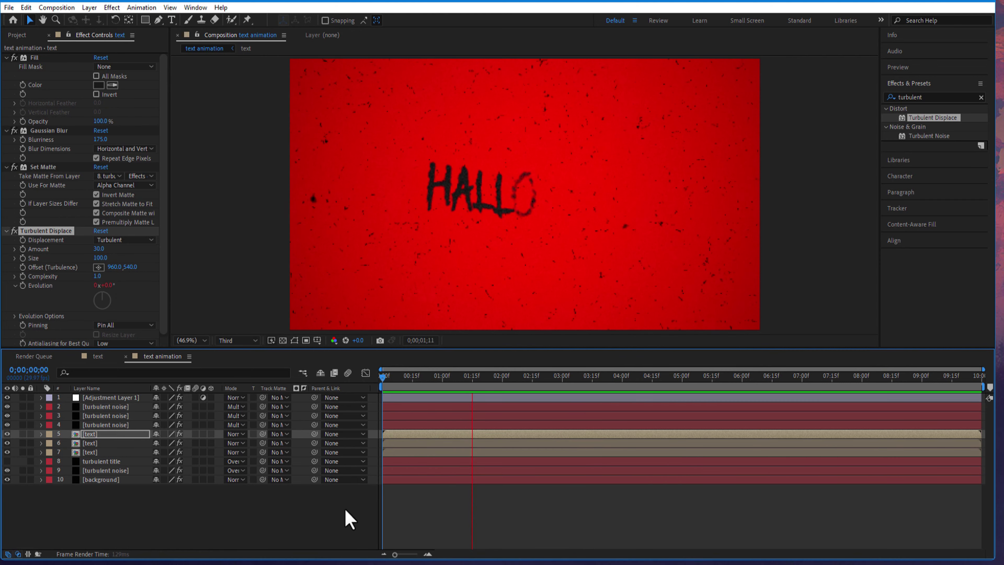